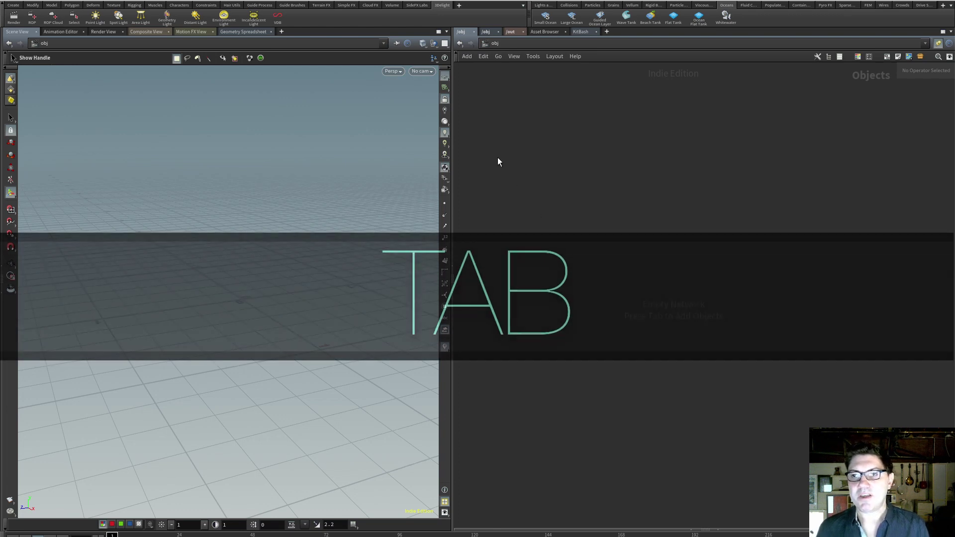
Step: Bring up and dismiss the node-adding menu a few times in the network editor
key("Tab")
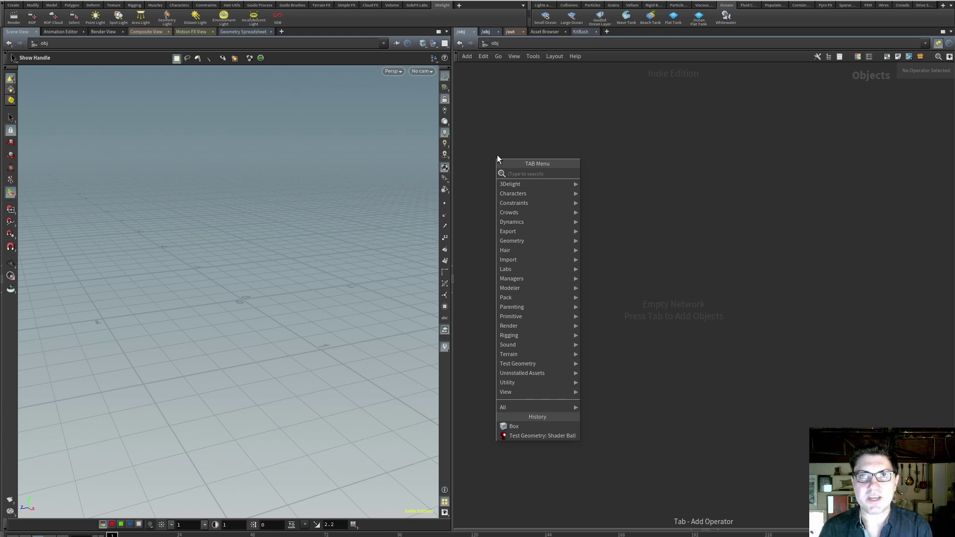
key("Escape")
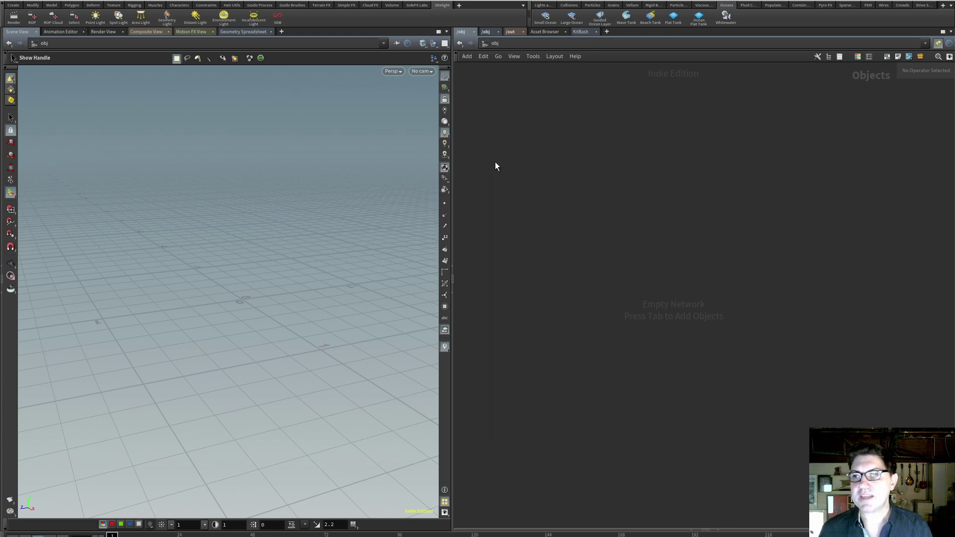
key("Tab")
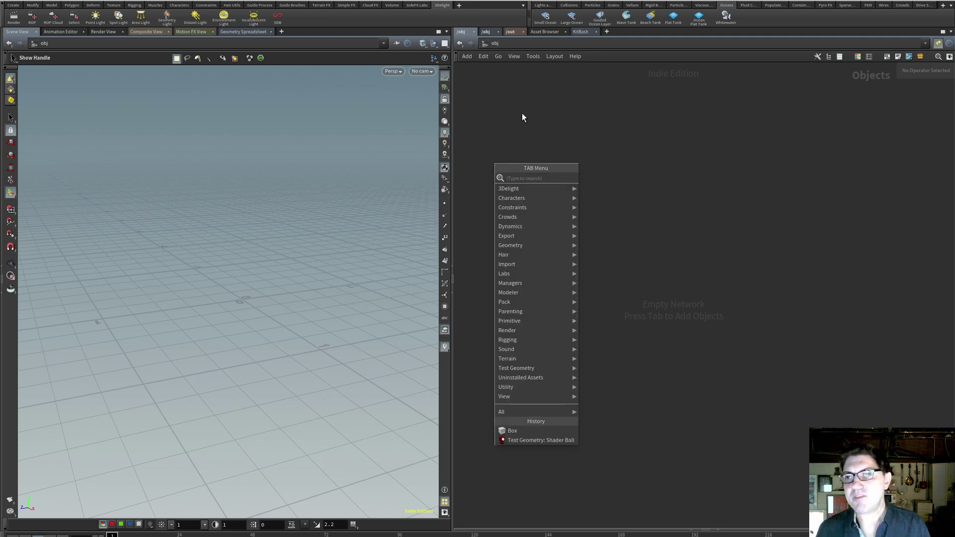
key("Escape")
key("Tab")
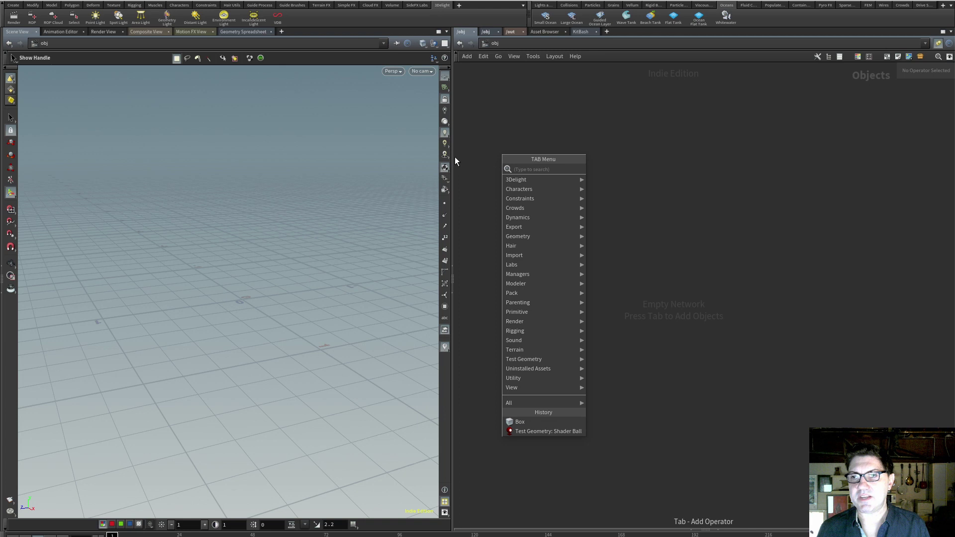
key("Escape")
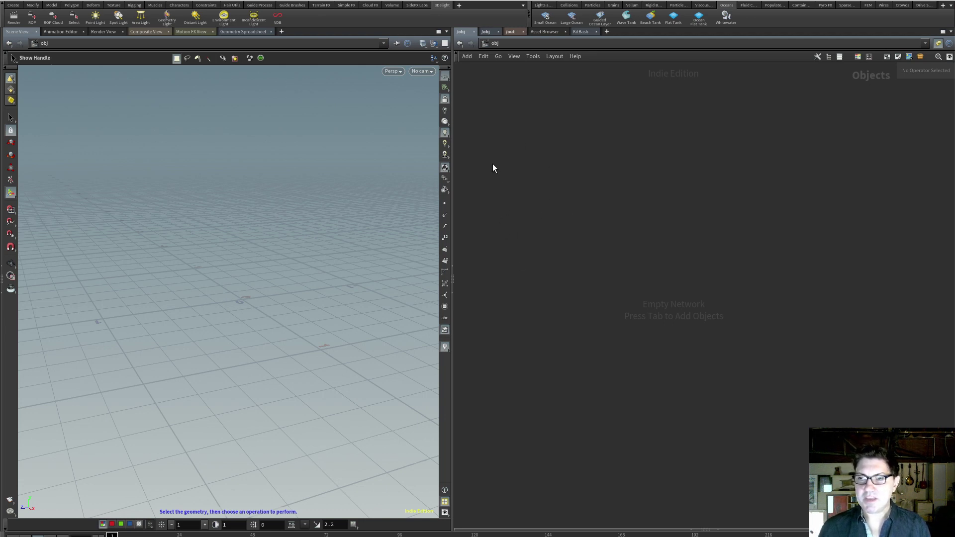
Step: Add a Box node as box1 in the network and orbit the viewport around the cube
key("Tab")
type("box")
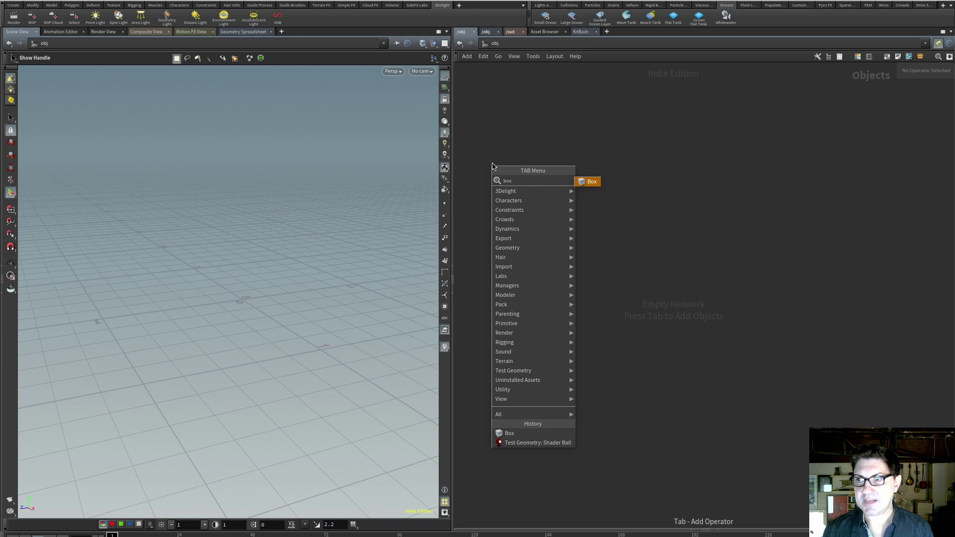
key("Return")
left_click(492, 164)
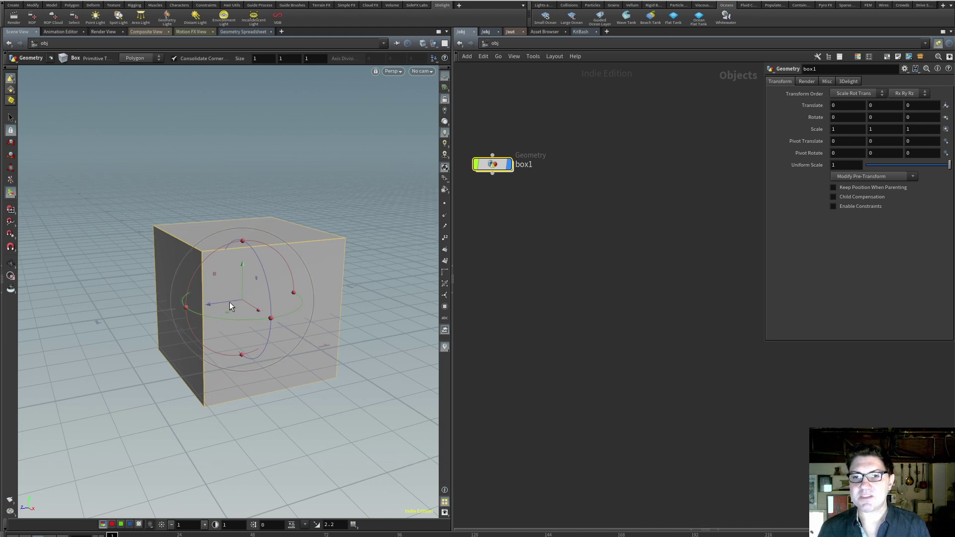
scroll(238, 308, "down", 4)
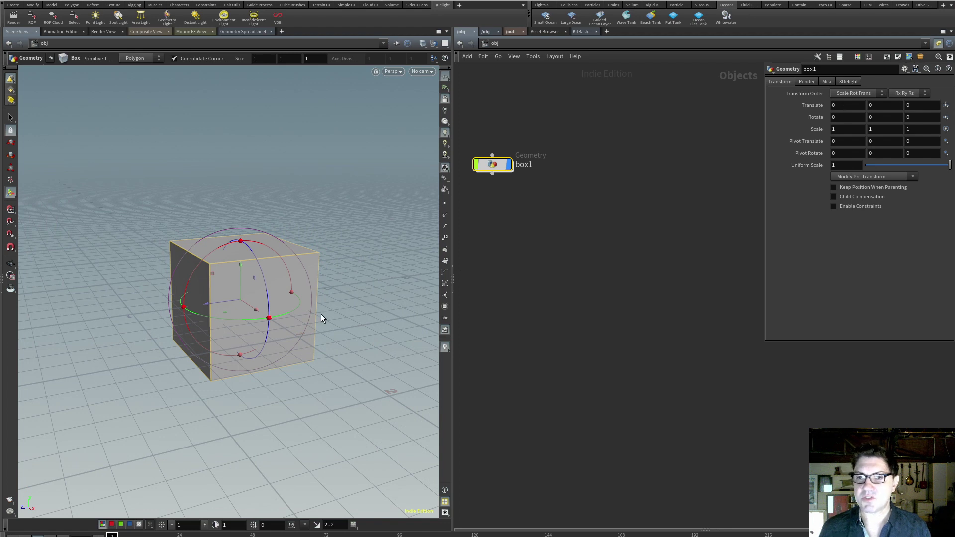
key("Escape")
mouse_move(228, 324)
left_mouse_down()
mouse_move(260, 352)
mouse_move(218, 333)
mouse_move(262, 331)
mouse_move(228, 330)
left_mouse_up()
key("Return")
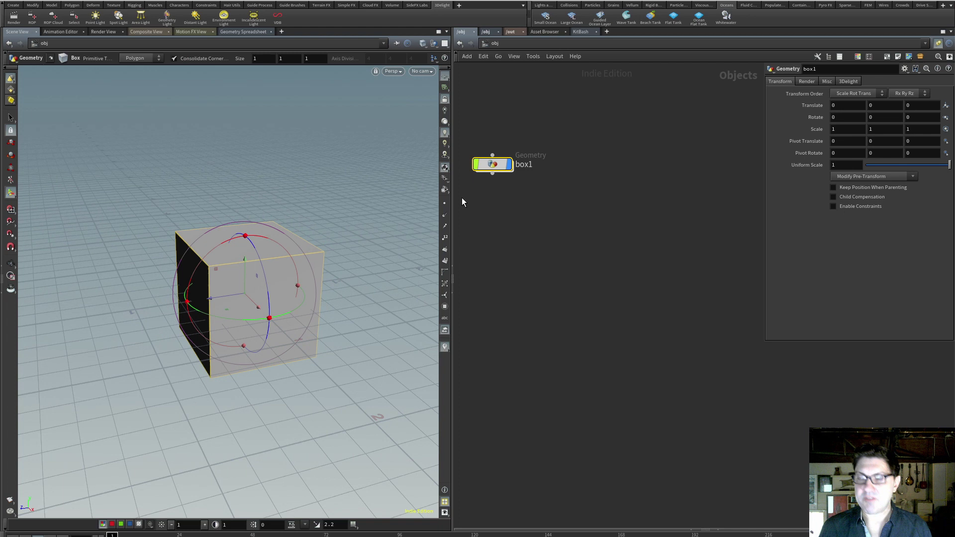
Step: Delete box1, then create a new Box from the 3D view placed toward the upper left
key("Delete")
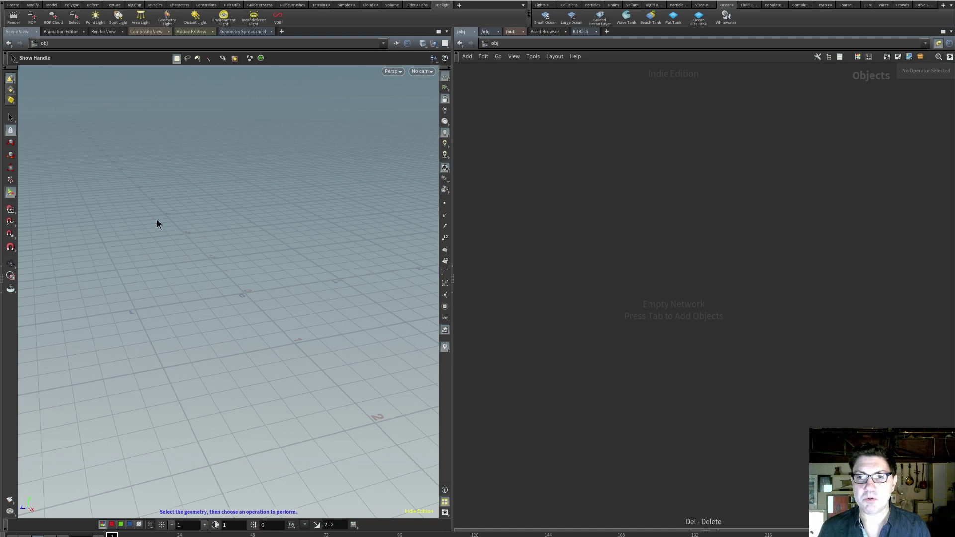
key("Tab")
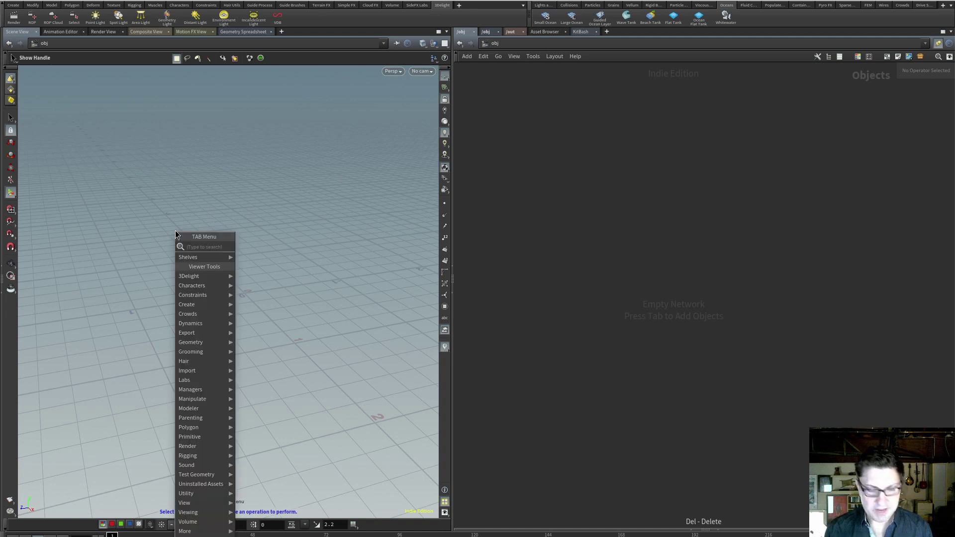
type("box")
key("Return")
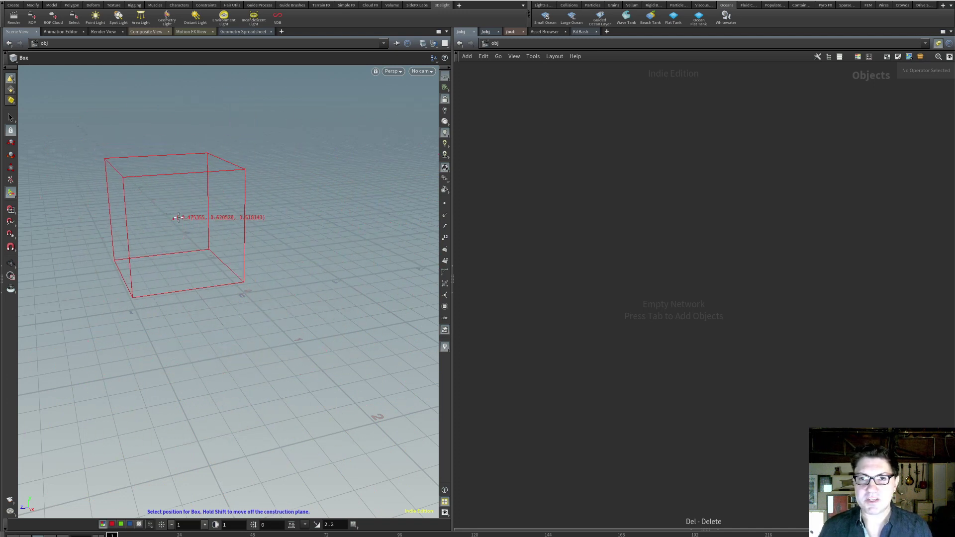
left_click(108, 145)
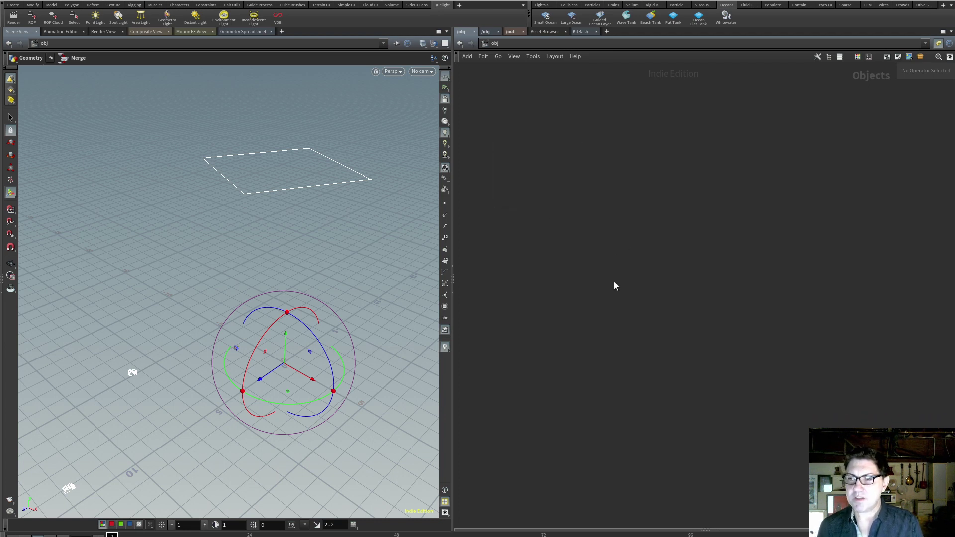
Step: Frame all nodes with H, pan the network, and auto-arrange the nodes with L
key("h")
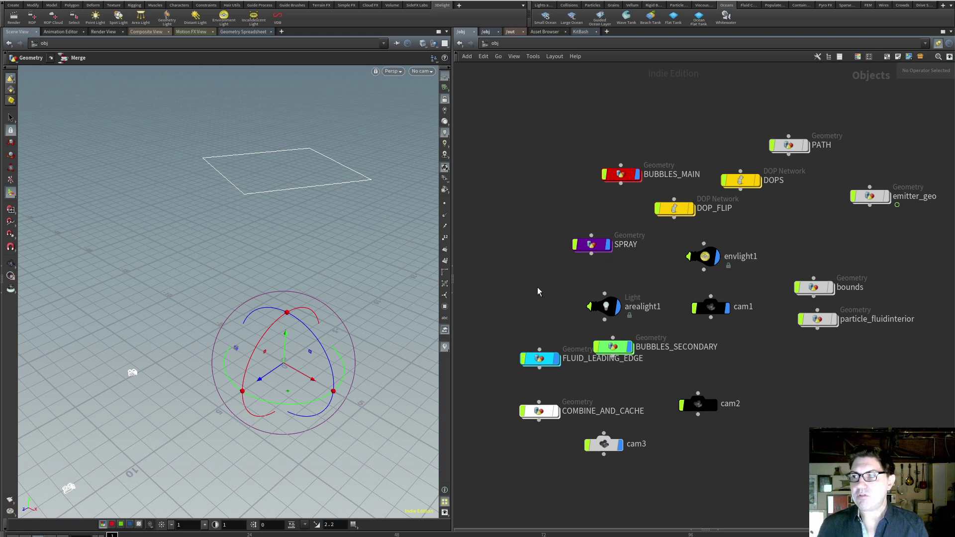
middle_click_drag(541, 262, 488, 273)
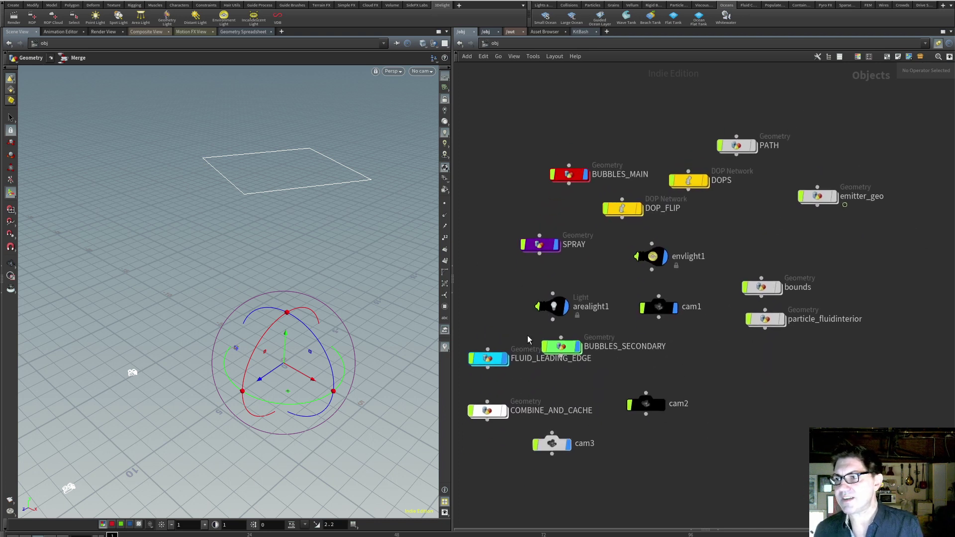
middle_click_drag(765, 379, 801, 338)
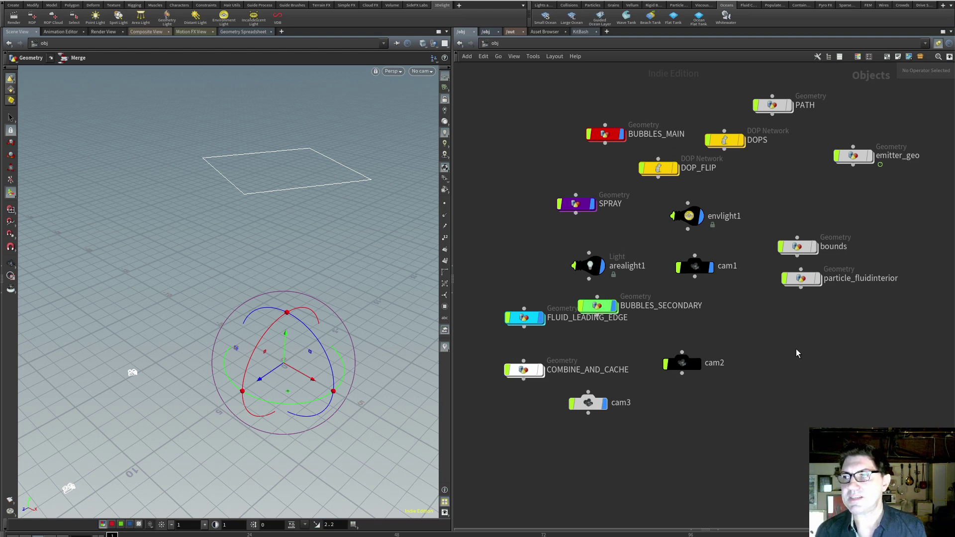
key("l")
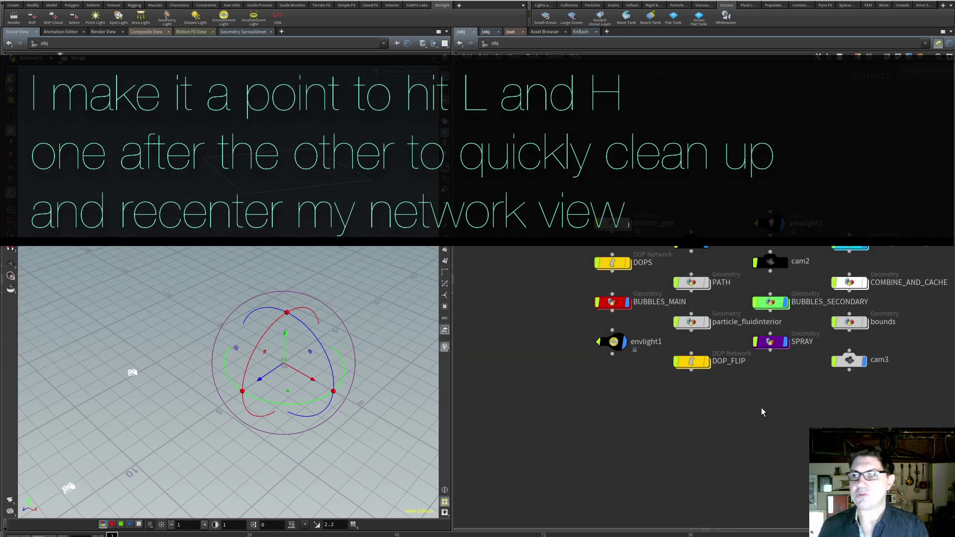
middle_click_drag(554, 395, 512, 332)
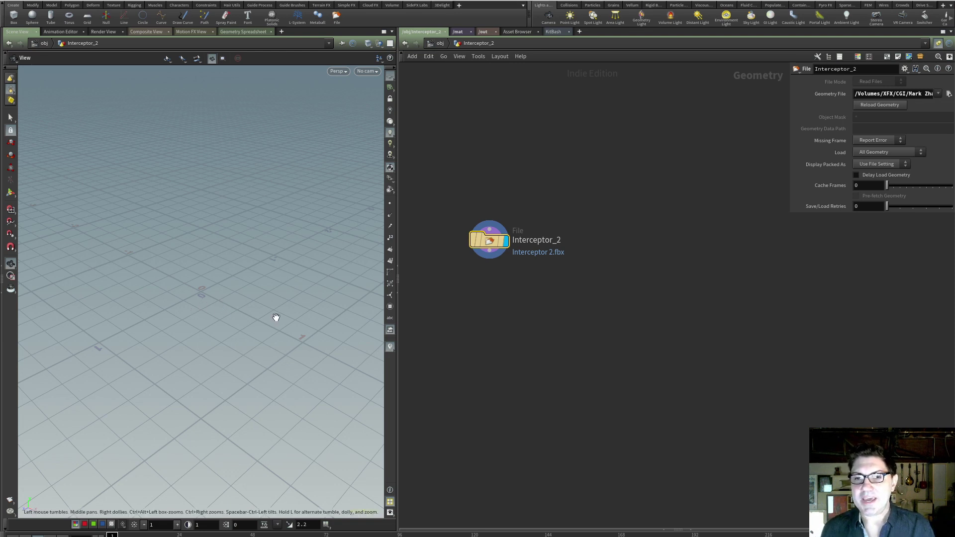
Step: Orbit the view, then home the scene and the selected Interceptor_2 ship with H and G
left_click_drag(202, 315, 234, 293)
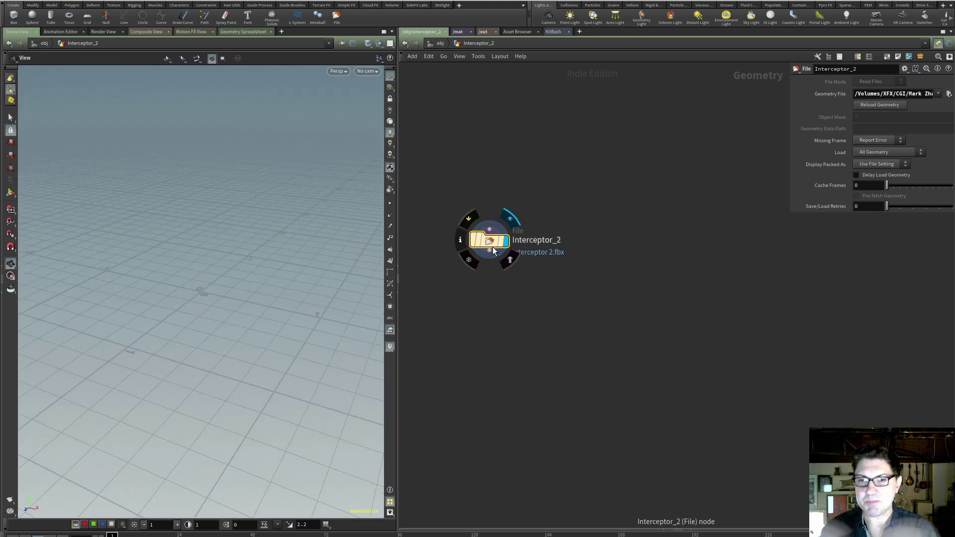
left_click_drag(194, 294, 263, 283)
scroll(207, 325, "down", 3)
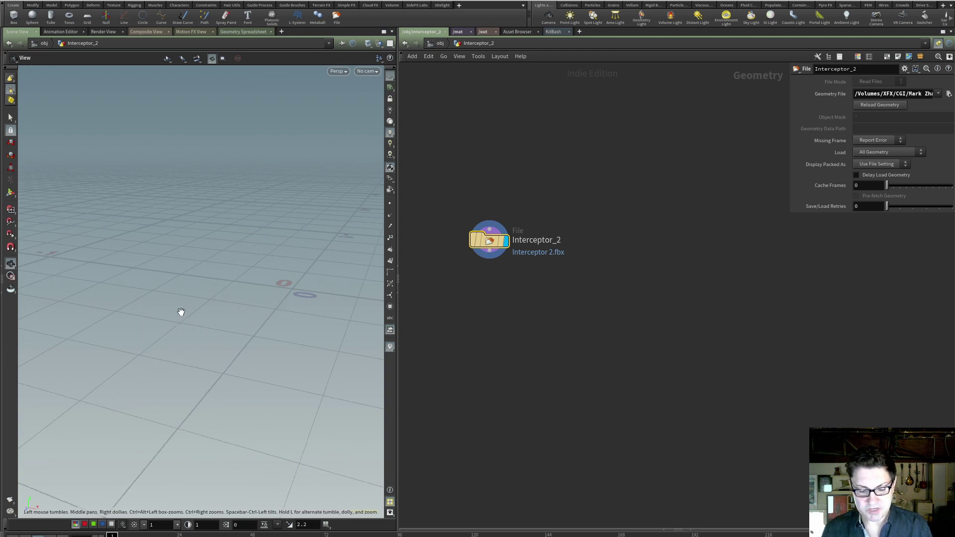
key("h")
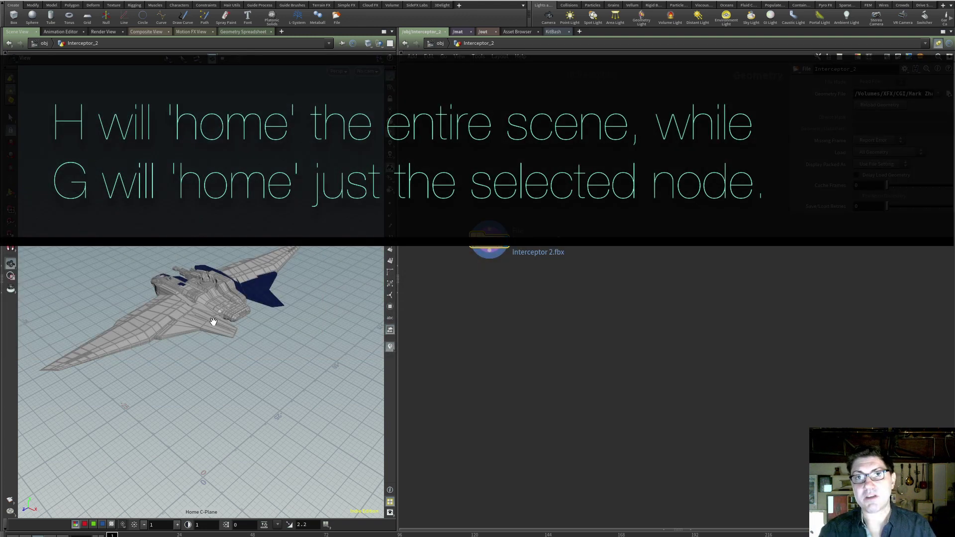
key("g")
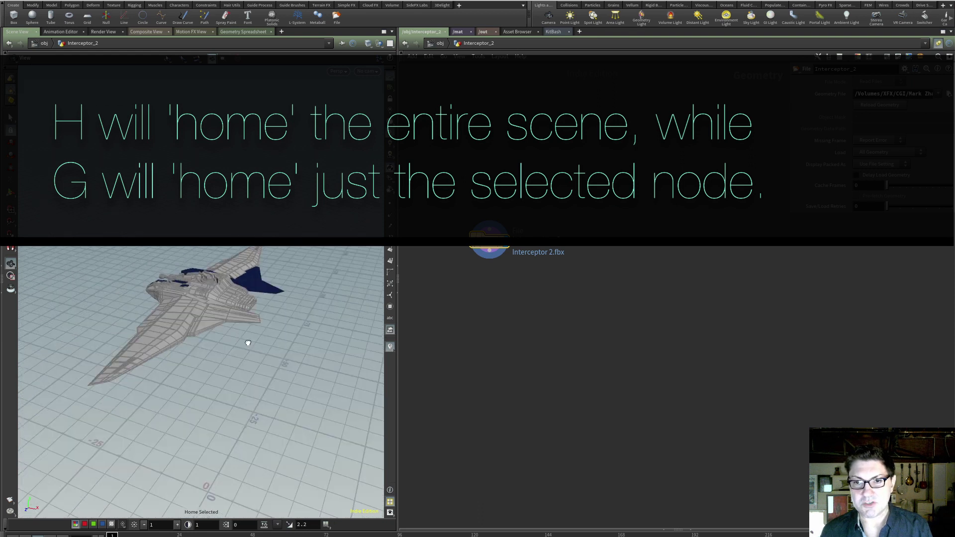
left_click_drag(261, 294, 170, 350)
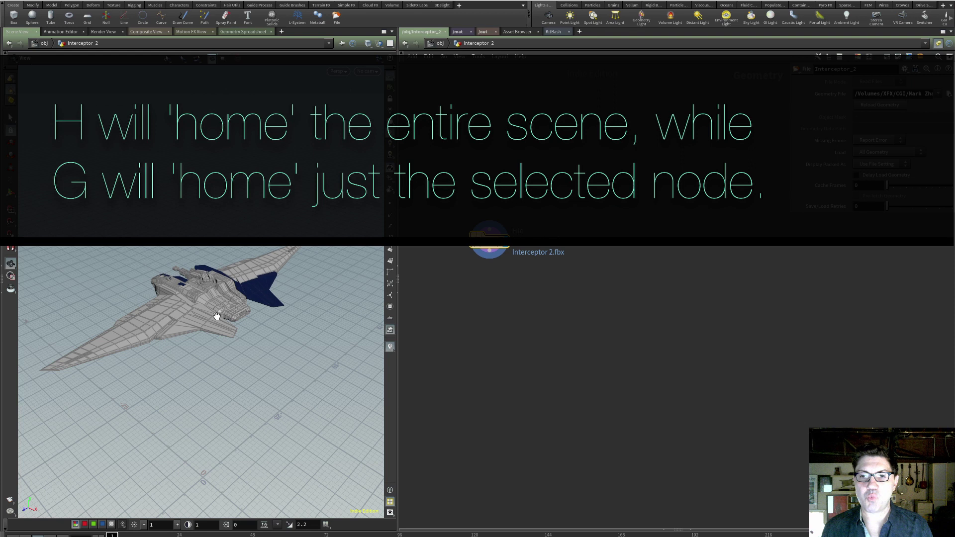
left_click_drag(219, 353, 245, 319)
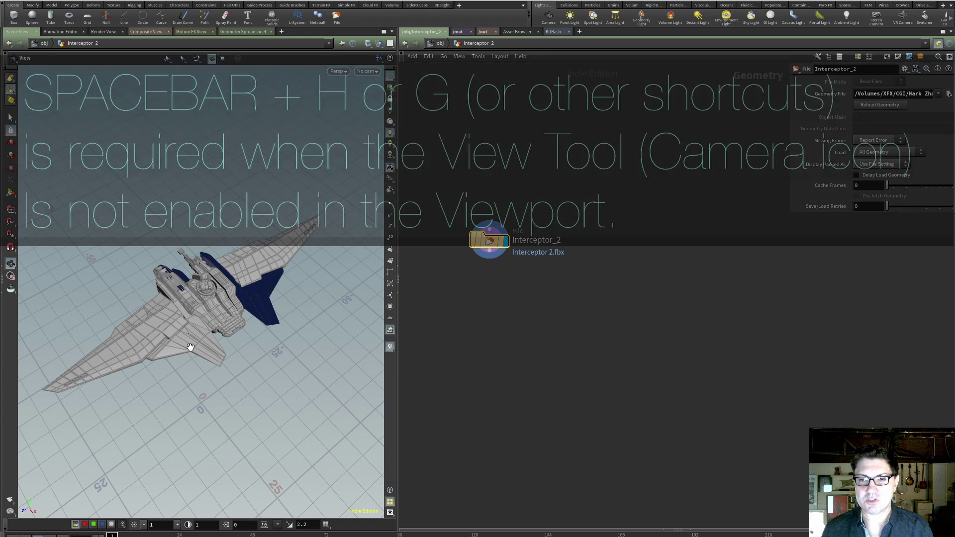
left_click_drag(191, 346, 184, 401)
key("space+h")
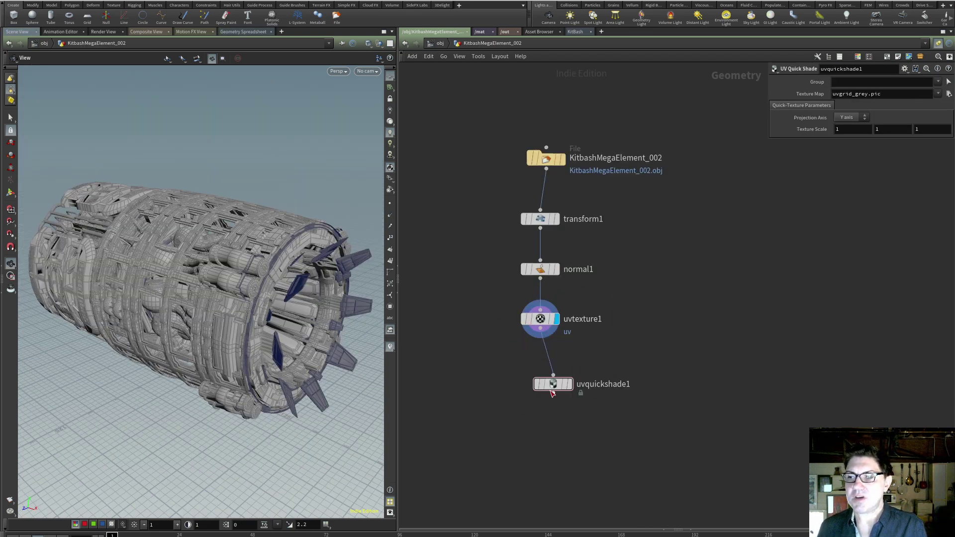
Step: Shake uvquickshade1 loose and undo it, then shake uvtexture1 out of the node chain
left_click_drag(551, 393, 540, 391)
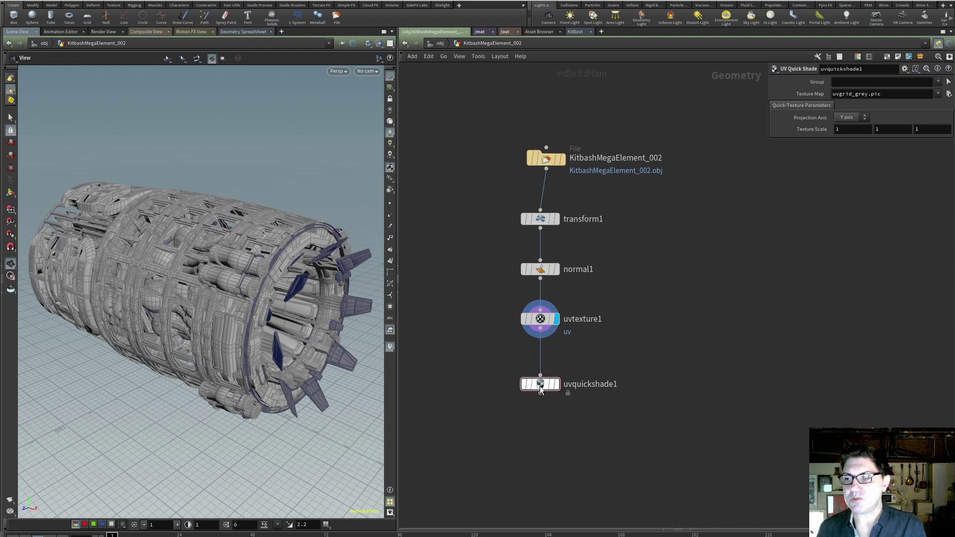
mouse_move(532, 392)
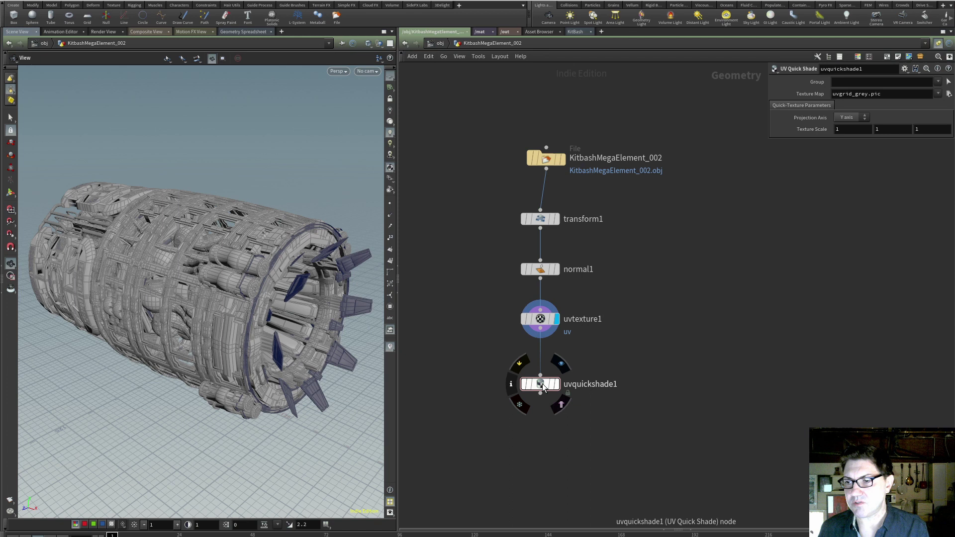
left_click(542, 385)
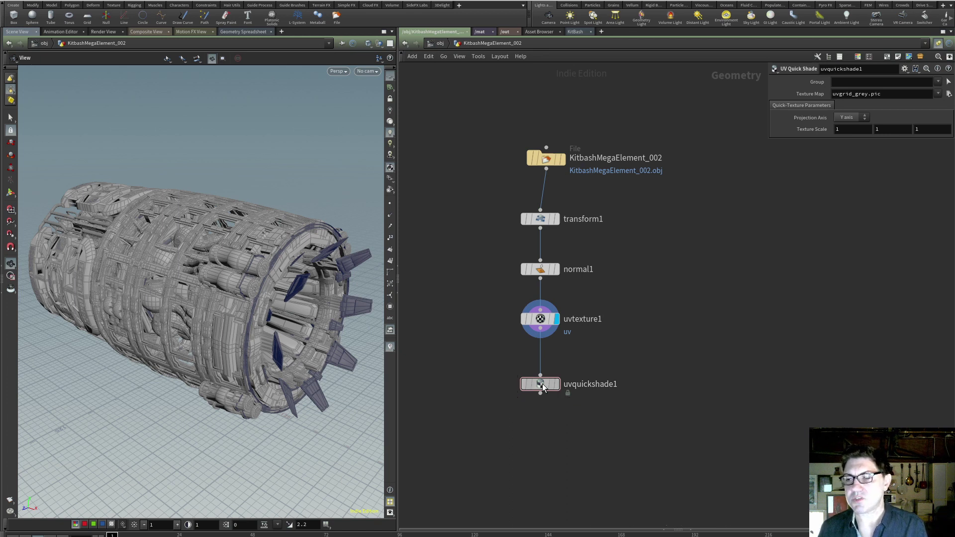
left_click_drag(543, 387, 591, 388)
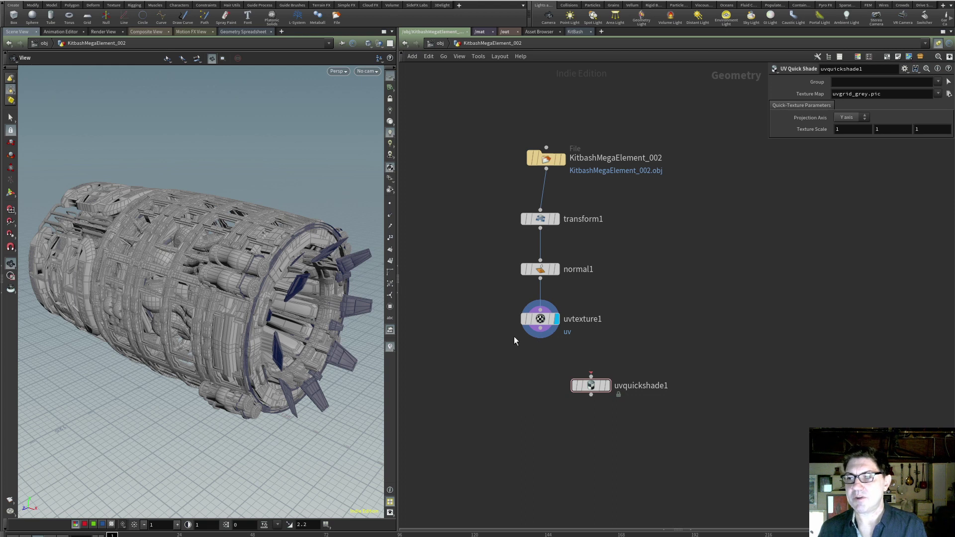
key("ctrl+z")
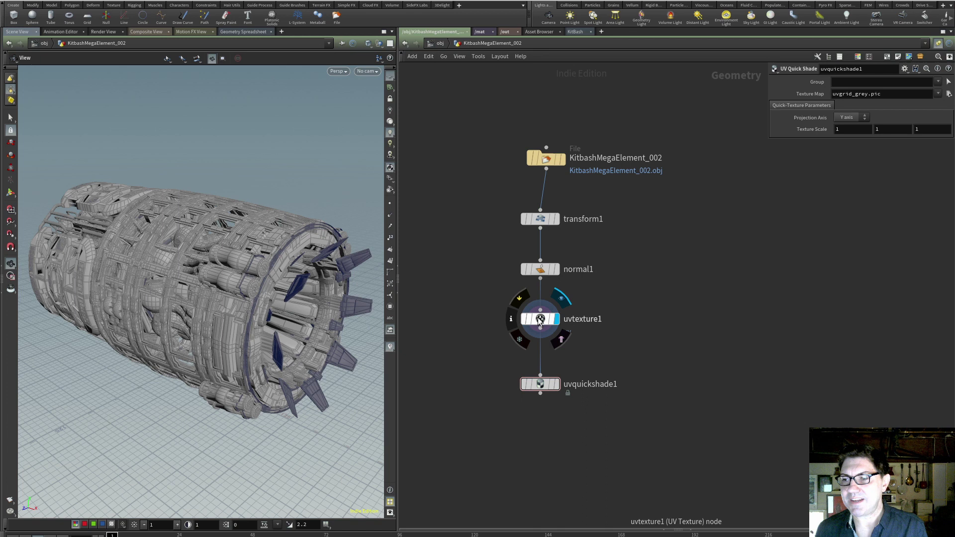
left_click_drag(541, 319, 595, 328)
Step: Undo twice to restore the chain, then cut its four wires from uvquickshade1 up to KitbashMegaElement_002
key("ctrl+z")
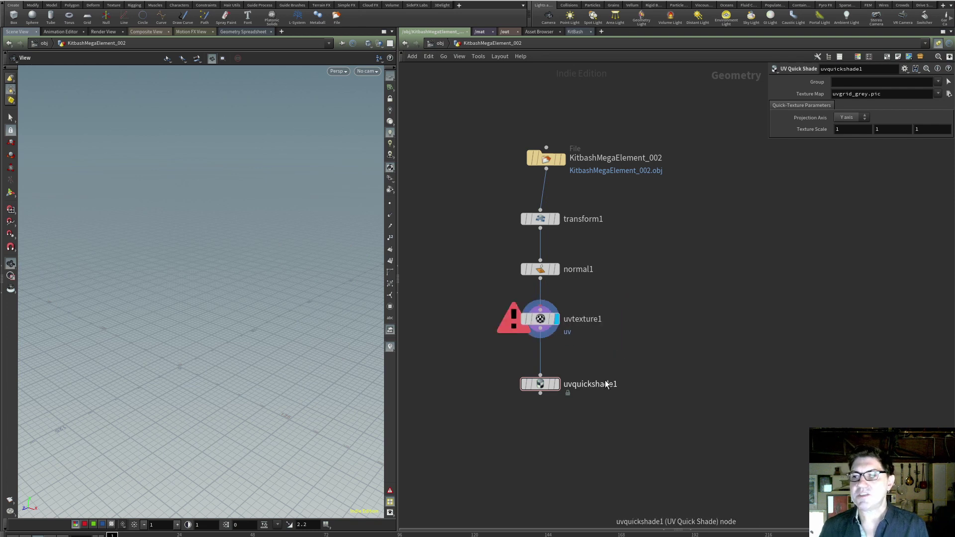
key("ctrl+z")
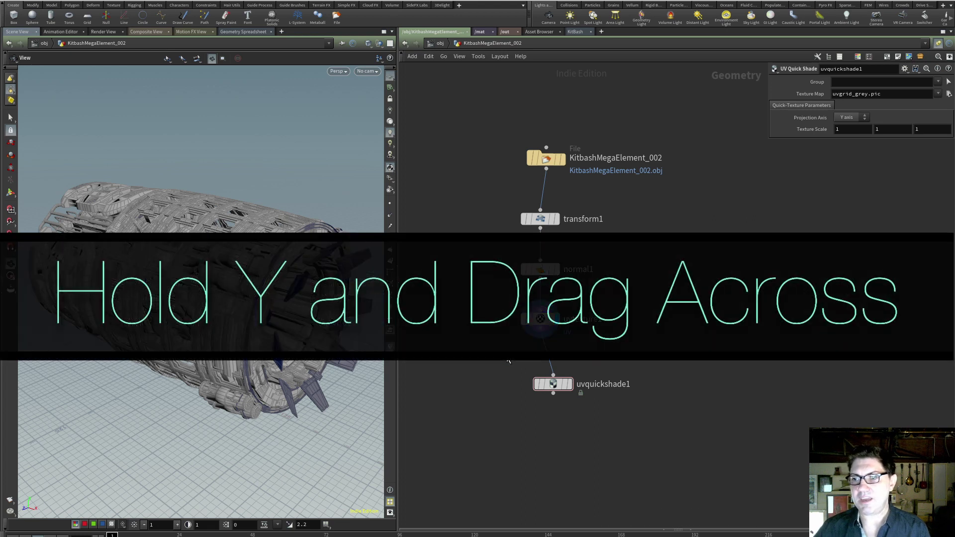
key("y")
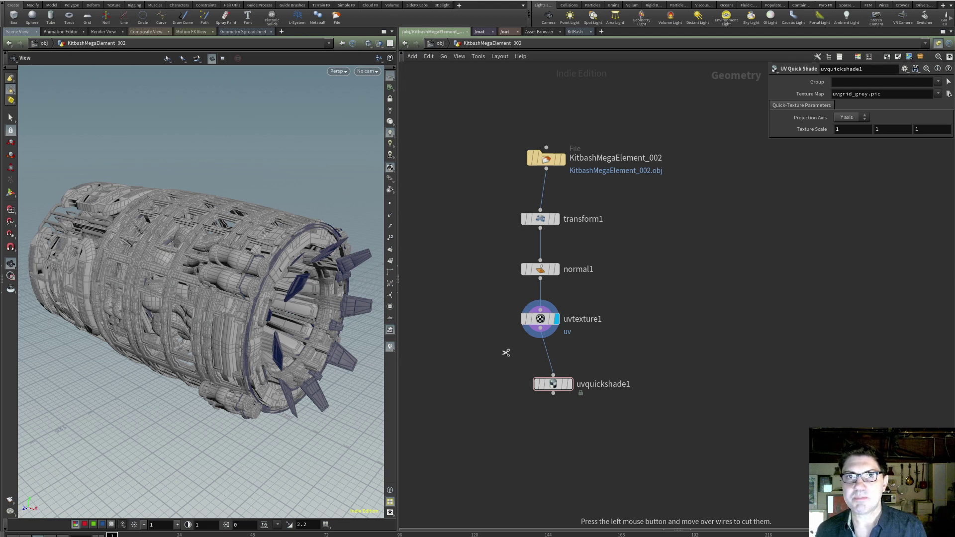
left_click_drag(505, 352, 584, 347)
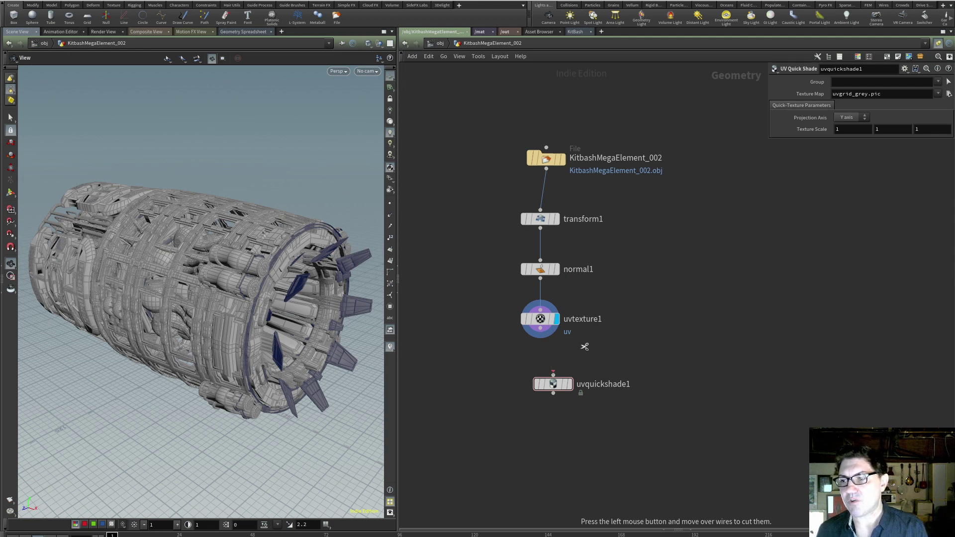
left_click_drag(597, 298, 503, 296)
left_click_drag(505, 247, 602, 252)
left_click_drag(553, 193, 519, 188)
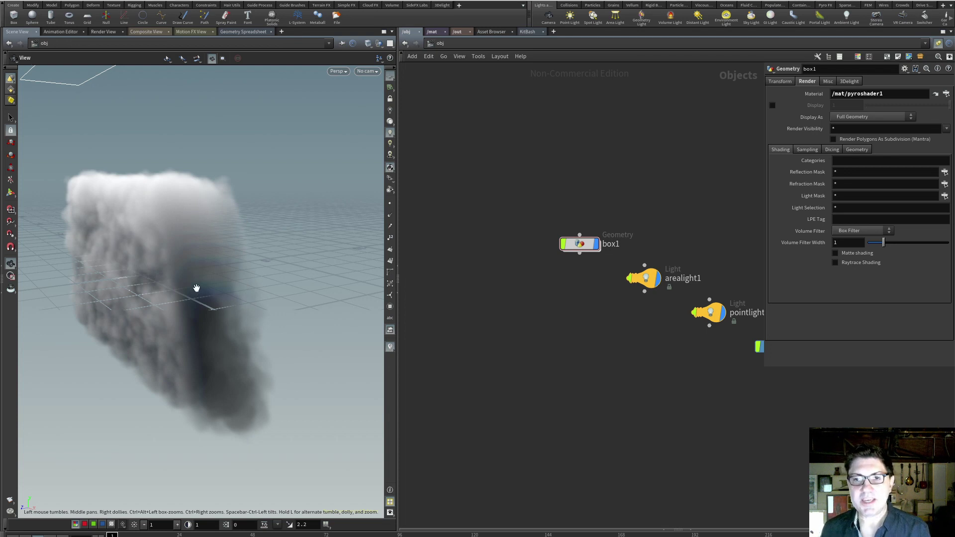
Step: Open the viewport display options and set the background colour scheme to Dark
key("d")
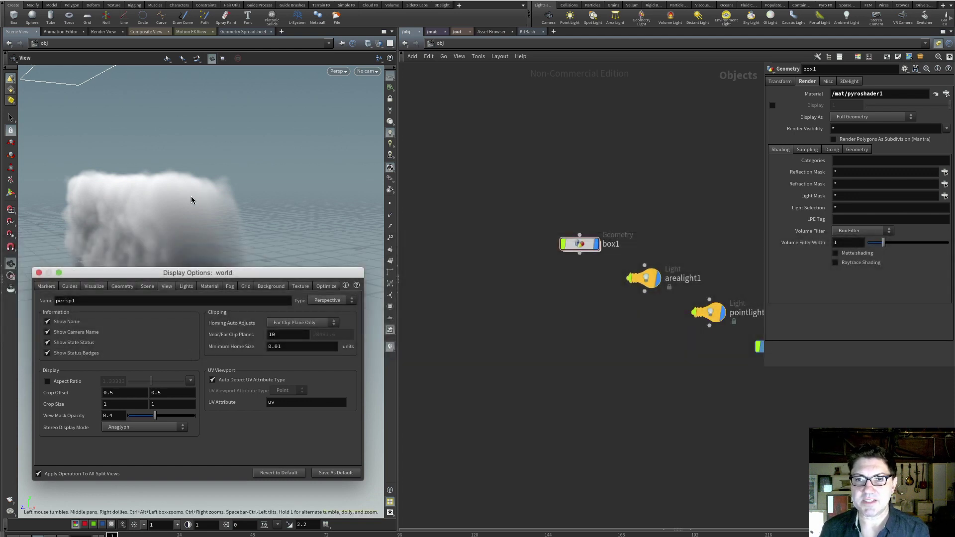
left_click_drag(190, 196, 194, 92)
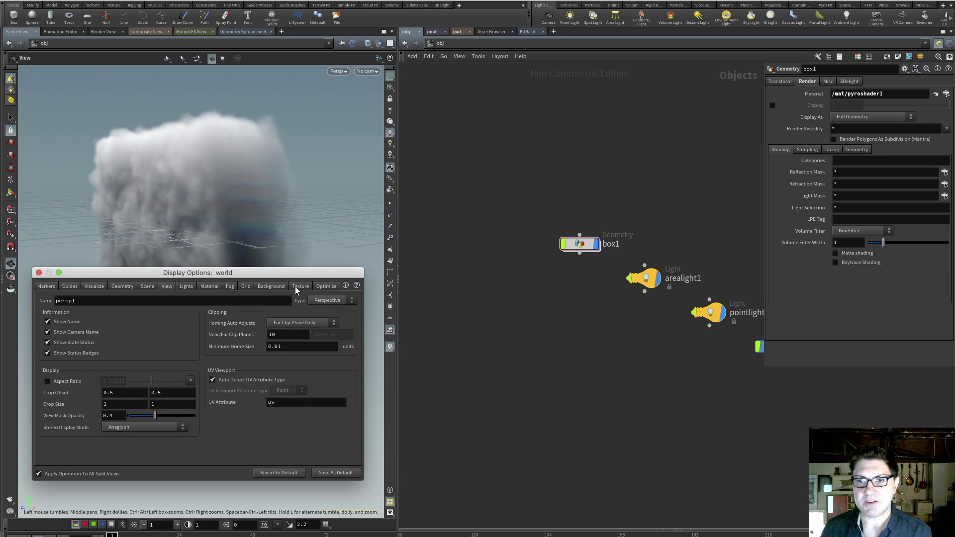
left_click(269, 287)
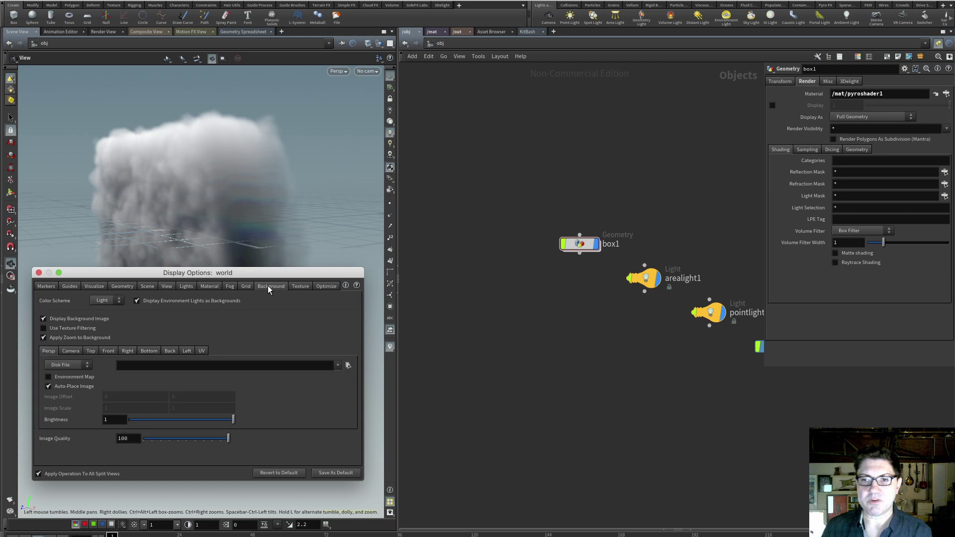
left_click(112, 300)
left_click(104, 319)
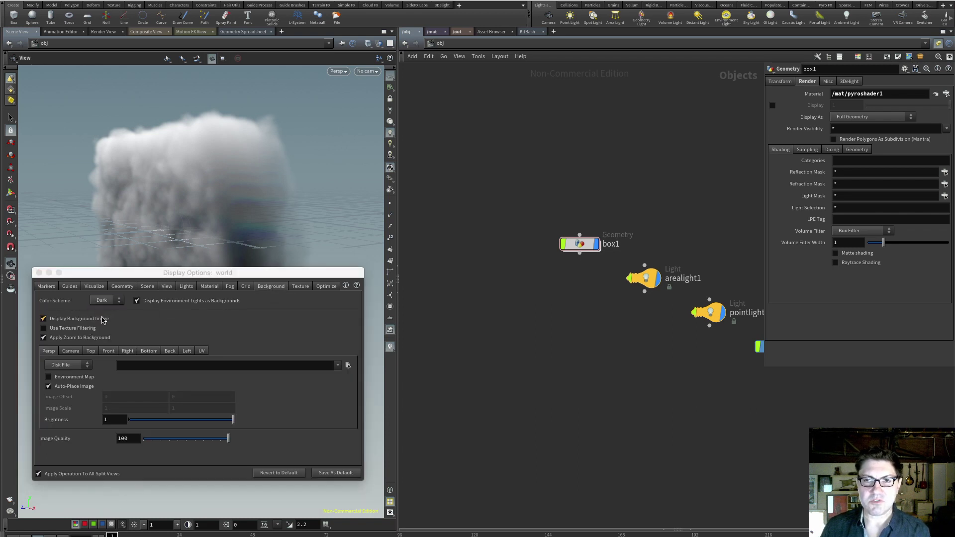
left_click_drag(145, 206, 161, 192)
mouse_move(197, 273)
left_mouse_down()
mouse_move(199, 335)
mouse_move(190, 267)
left_mouse_up()
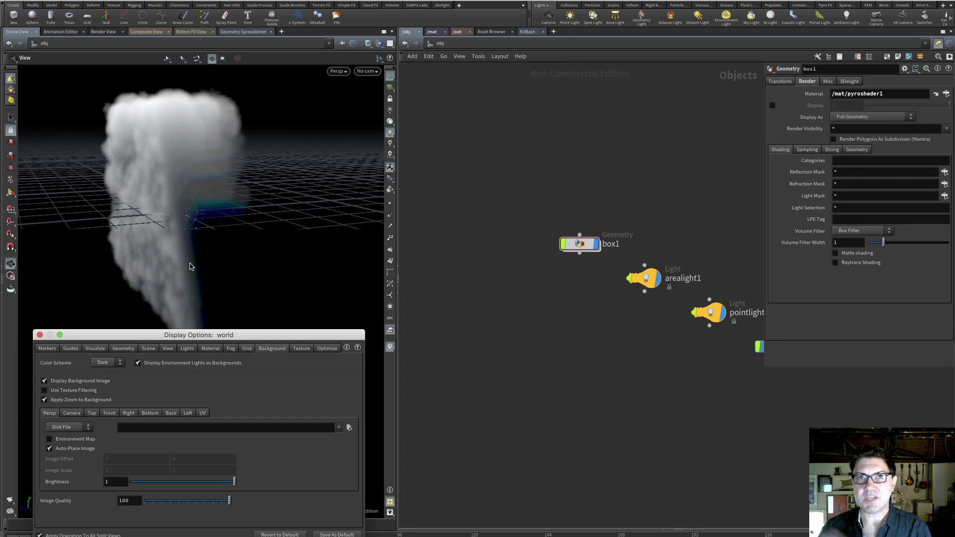
Step: Set the near clip plane to 0.1 and close the display options
left_click(166, 348)
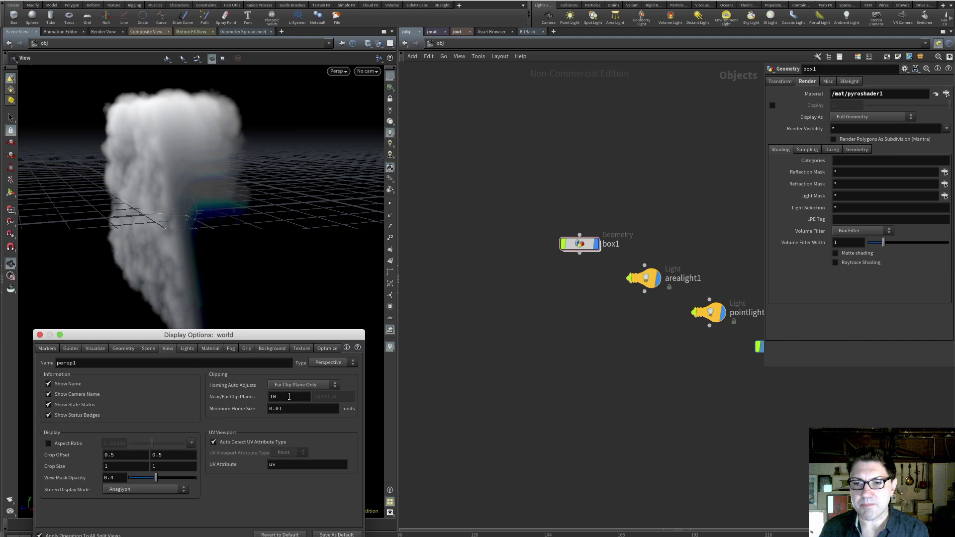
double_click(272, 397)
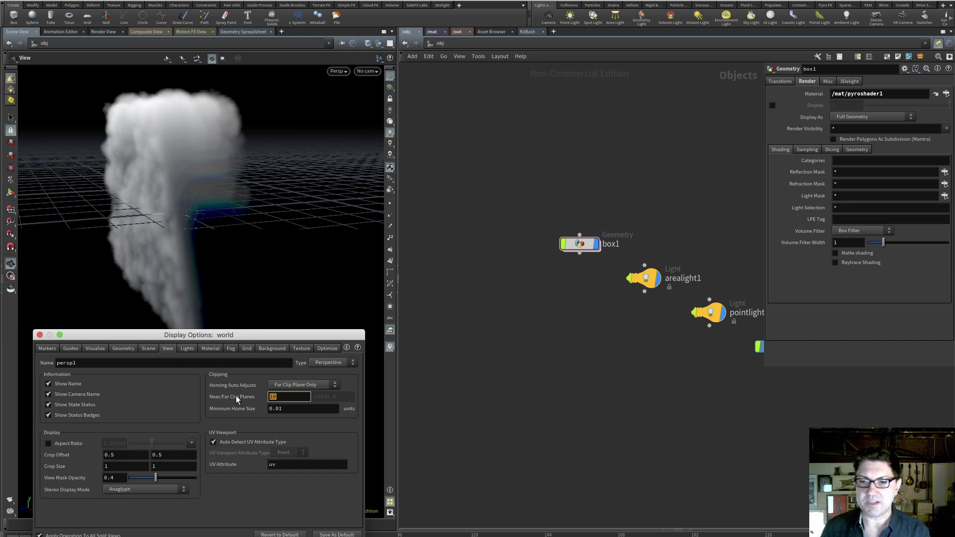
type(".1")
key("Return")
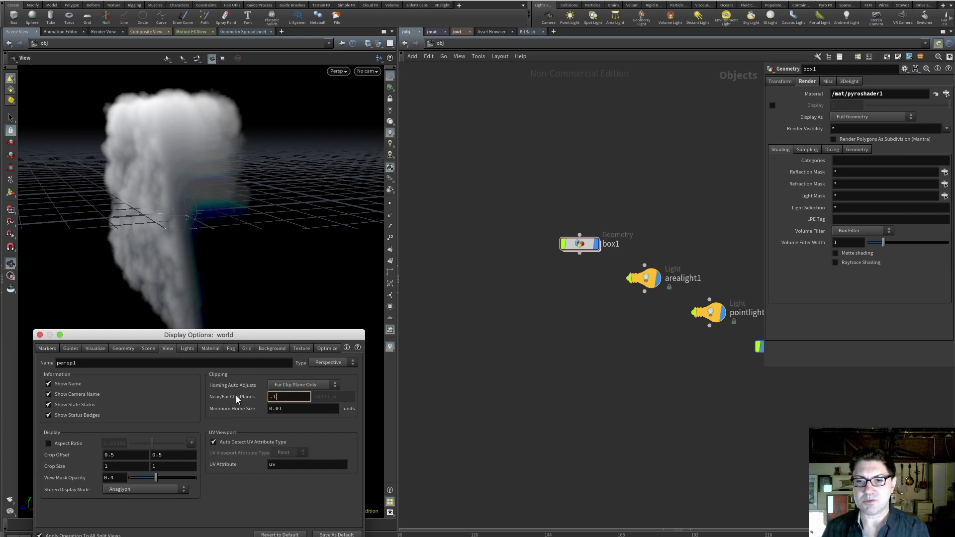
scroll(235, 221, "up", 3)
scroll(234, 221, "up", 6)
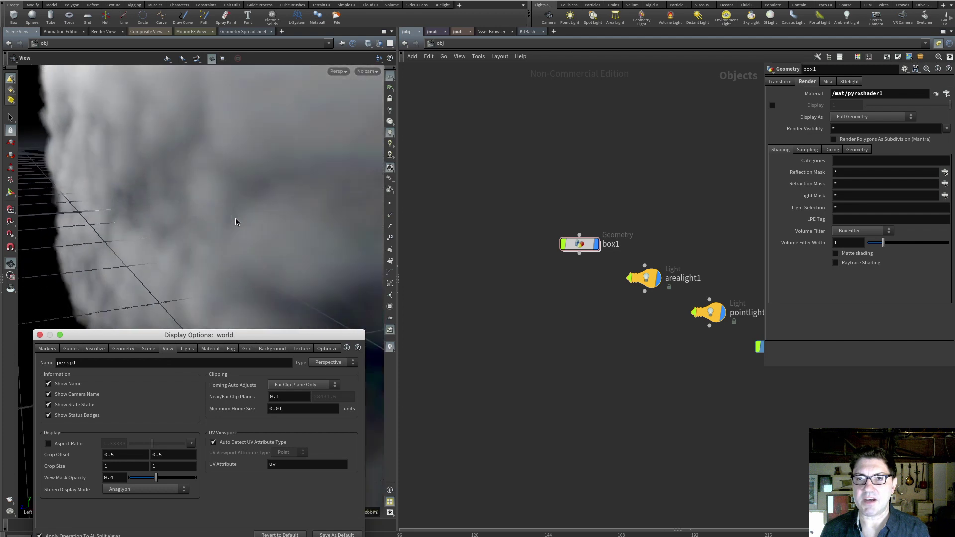
scroll(235, 218, "down", 8)
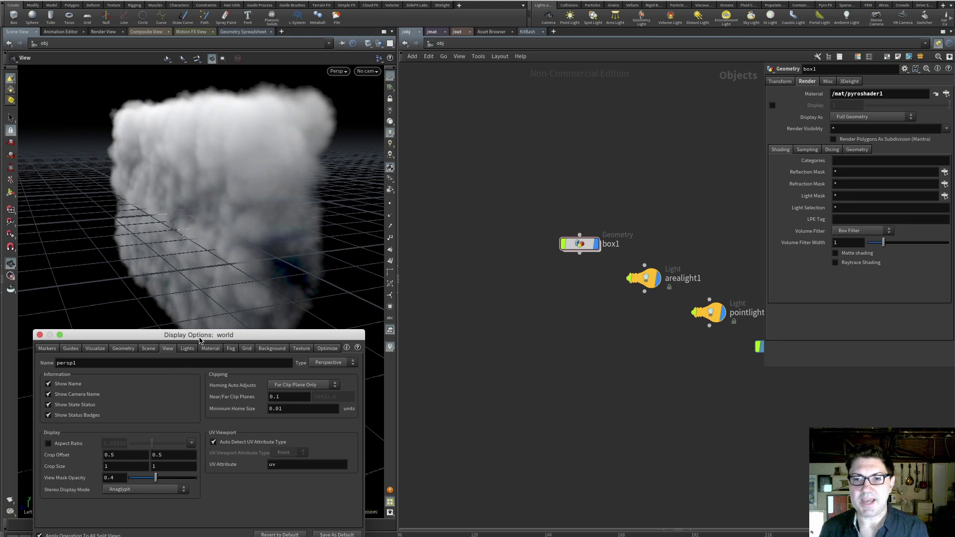
left_click_drag(201, 335, 209, 225)
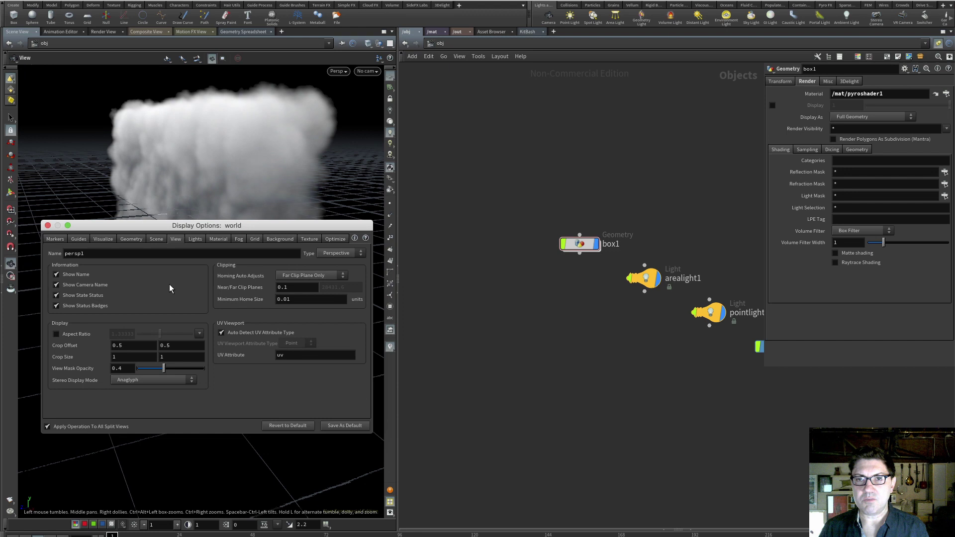
key("Escape")
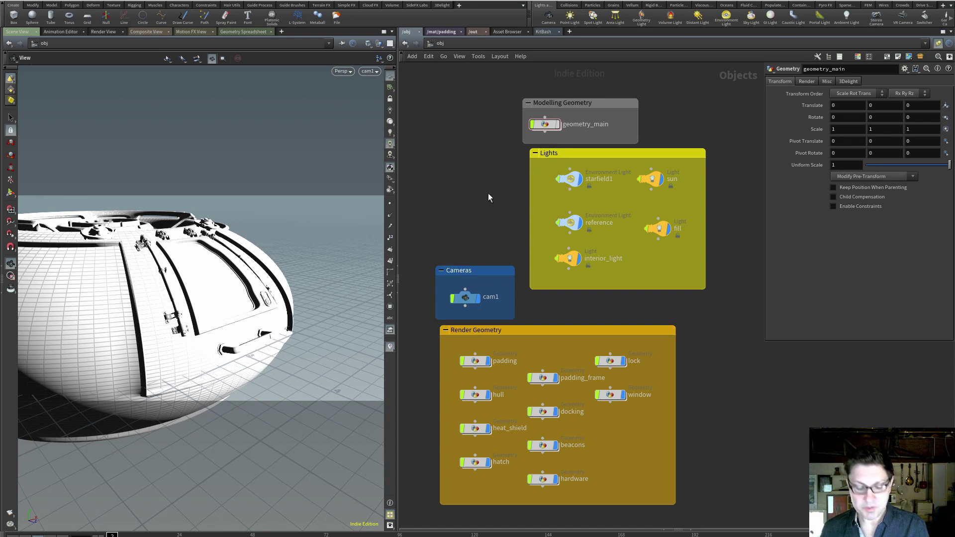
Step: Open the network display options and browse the General, Badges, Parameter Badges, Text Badges and Themes pages
key("d")
left_click_drag(514, 45, 571, 136)
left_click(429, 151)
left_click(459, 152)
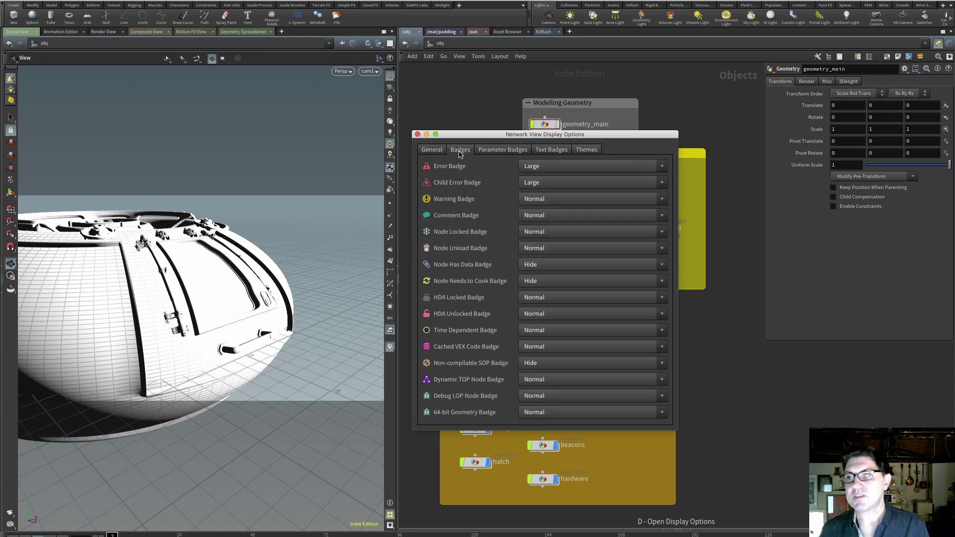
left_click(502, 150)
left_click(562, 151)
left_click(593, 151)
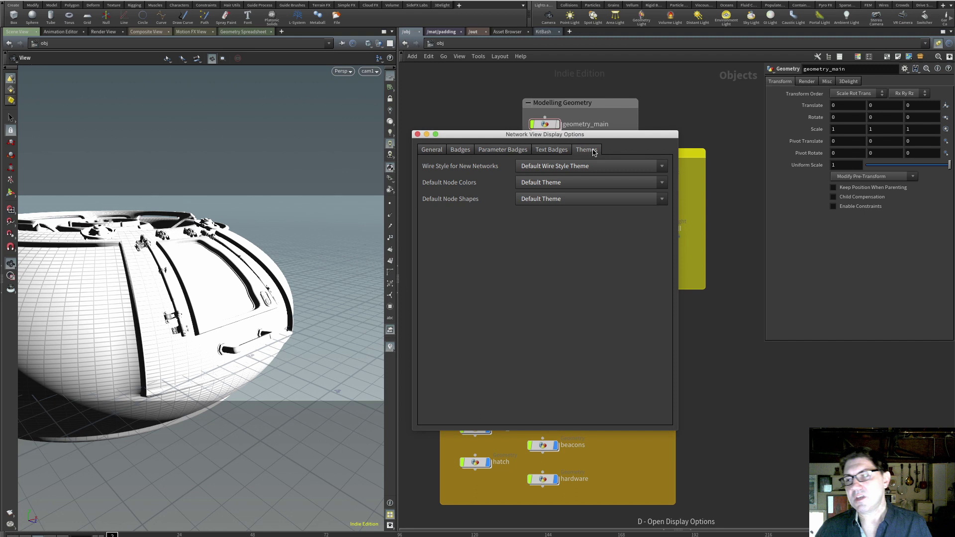
left_click(551, 150)
left_click(503, 149)
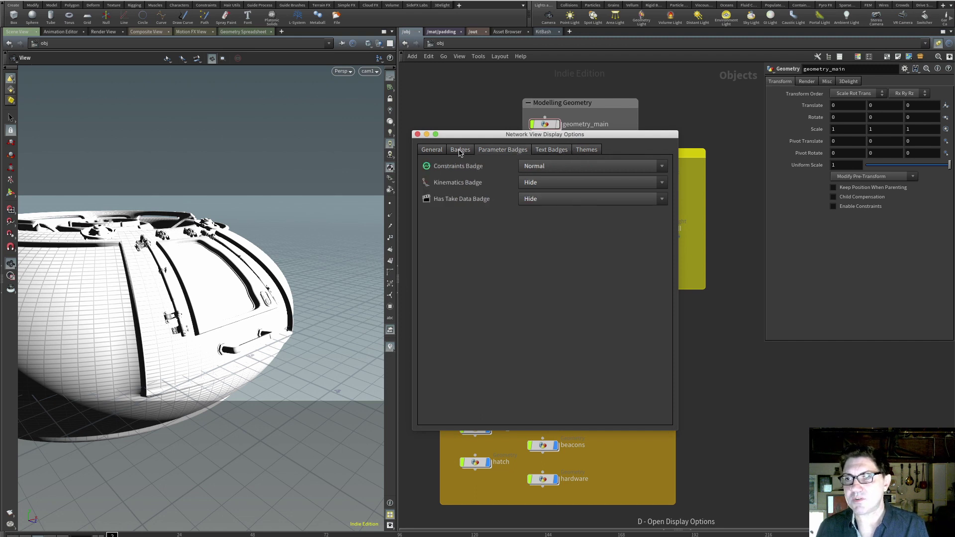
left_click(460, 150)
left_click(432, 149)
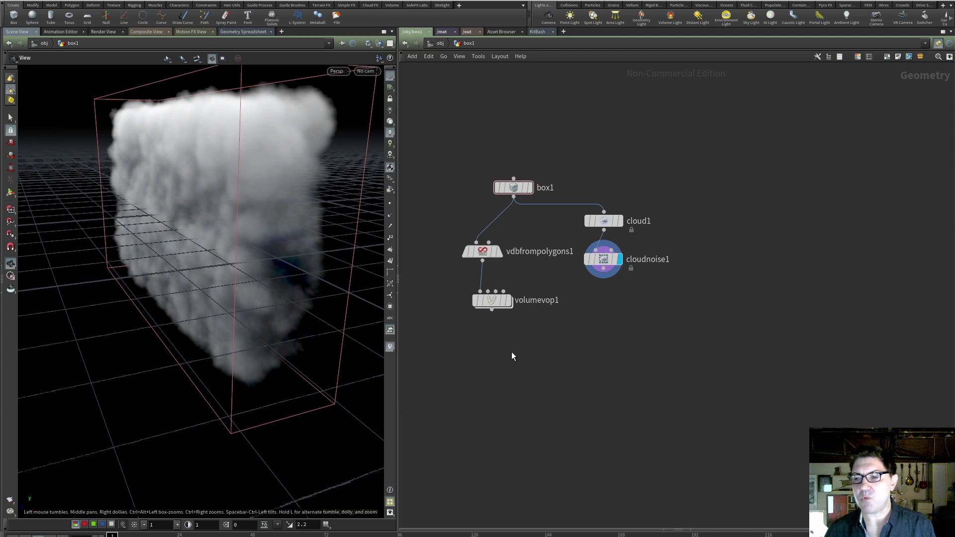
Step: Show box1's and cloud1's parameters over the network, then deselect all nodes
middle_click_drag(512, 351, 476, 330)
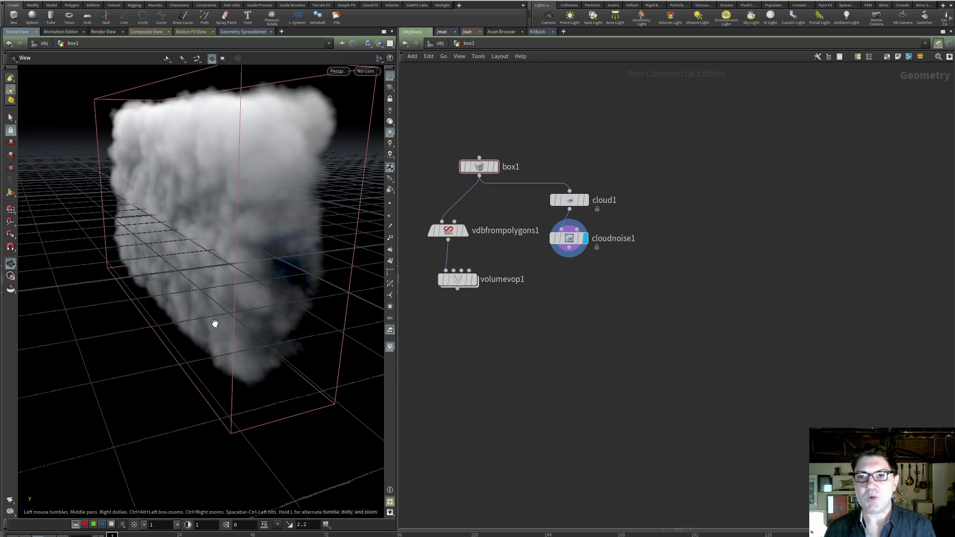
left_click_drag(217, 266, 222, 245)
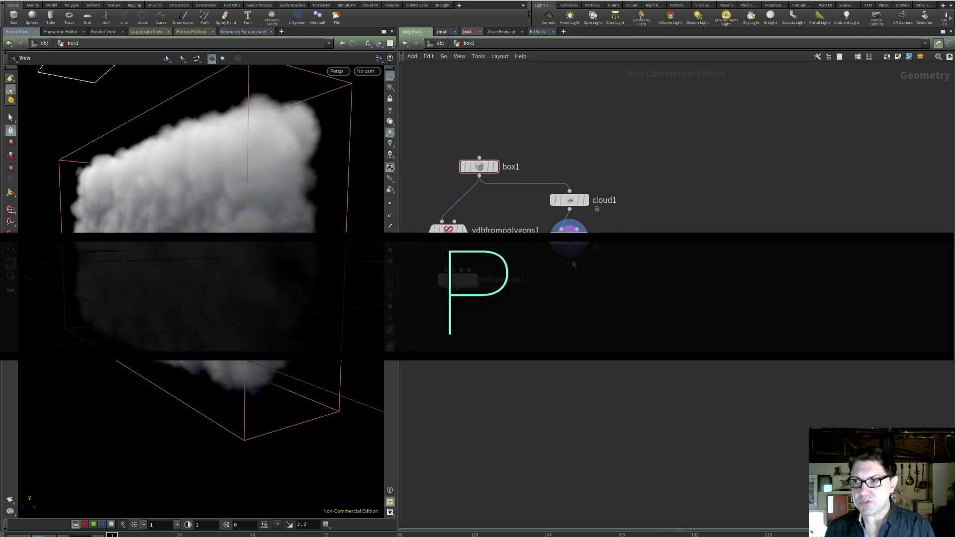
key("p")
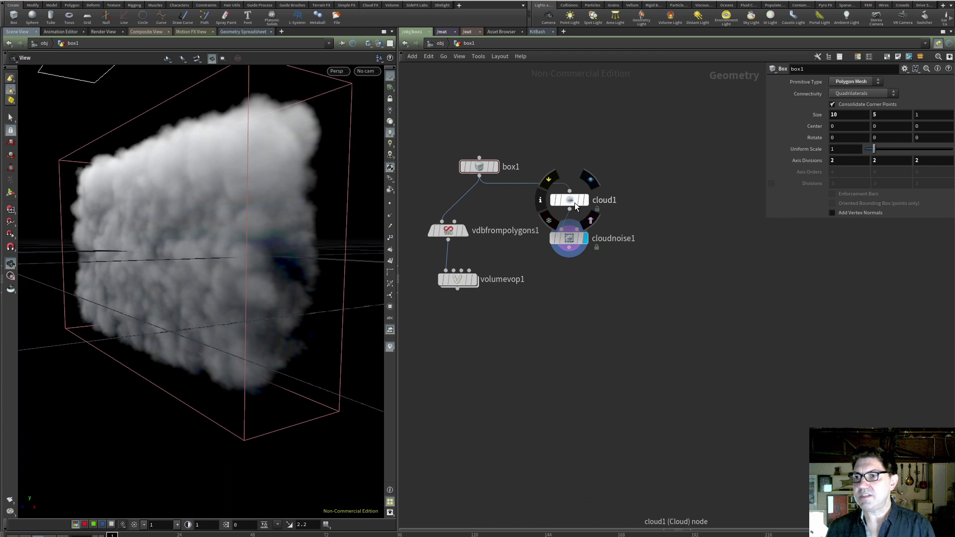
left_click(572, 201)
left_click(481, 167)
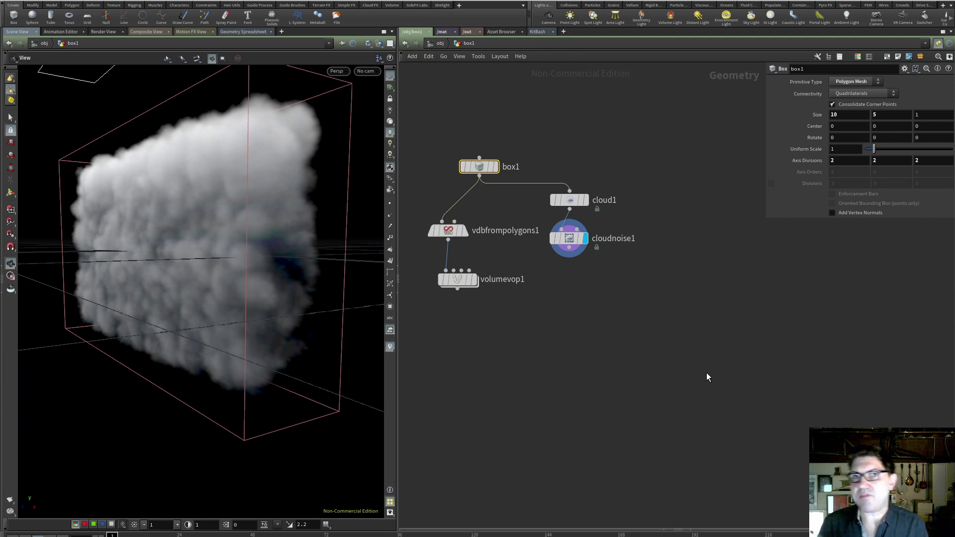
left_click(652, 320)
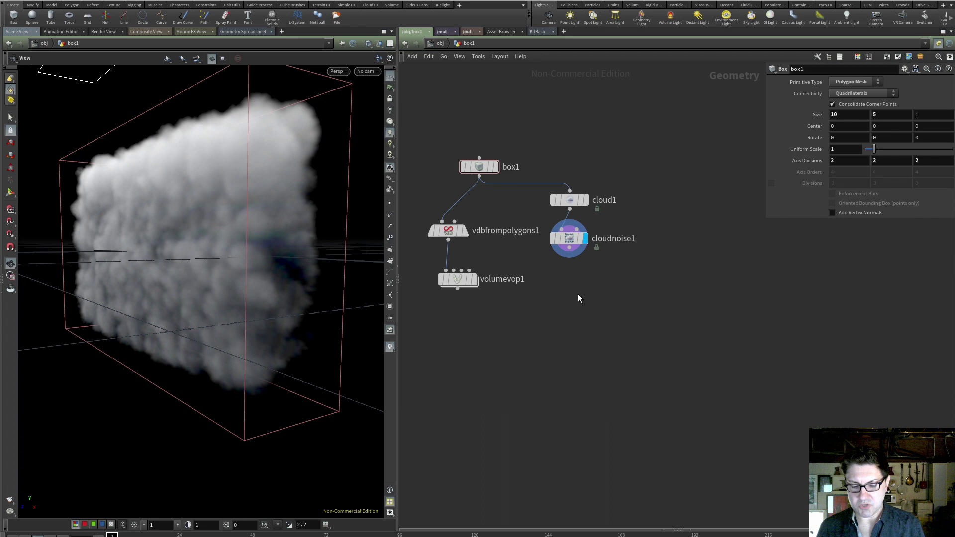
Step: Enable the floating parameter dialog and view cloud1, box1, vdbfrompolygons1 and volumevop1 parameters
key("p")
left_click(569, 200)
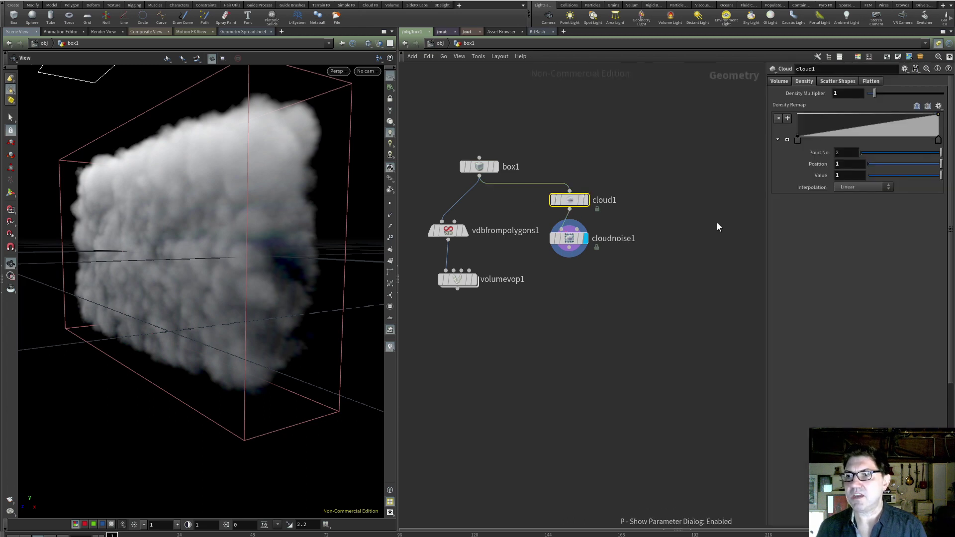
left_click(479, 166)
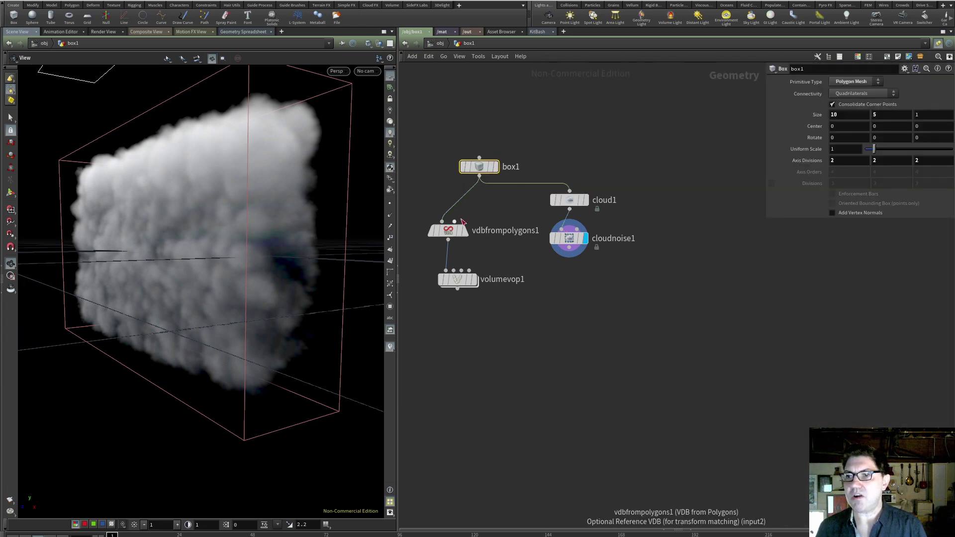
left_click(448, 230)
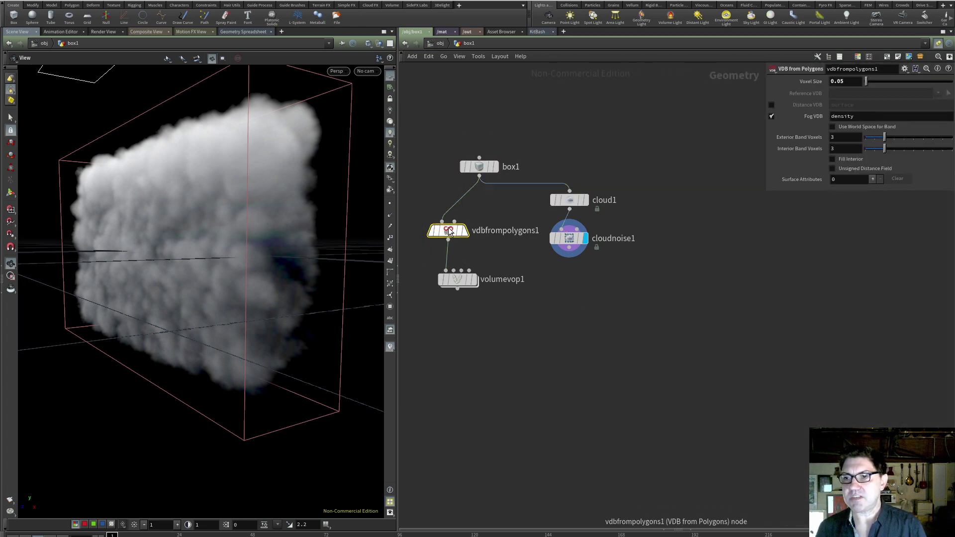
left_click(455, 278)
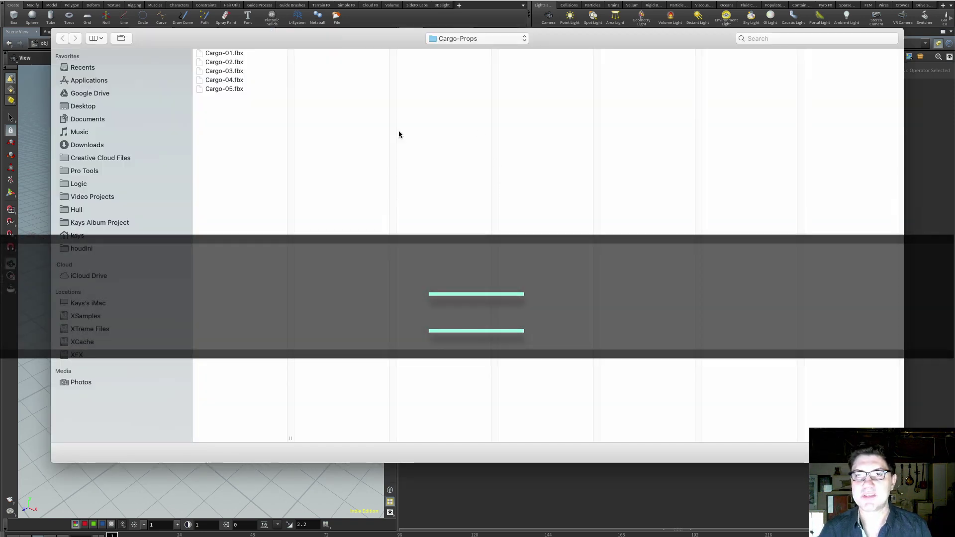
Step: Import Cargo-01.fbx, place the object upper left, dive inside, and move its File node upper left
left_click(222, 54)
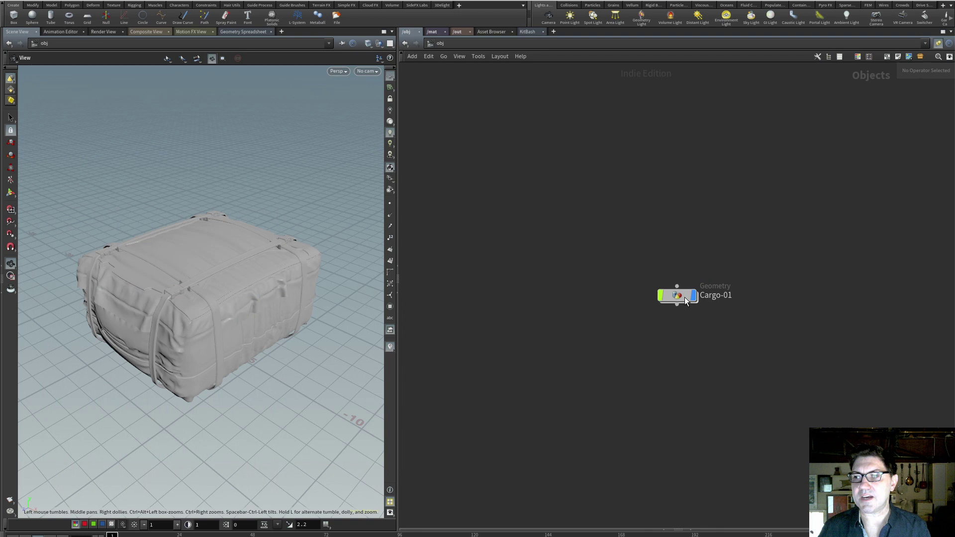
left_click_drag(685, 300, 443, 172)
left_click(443, 172)
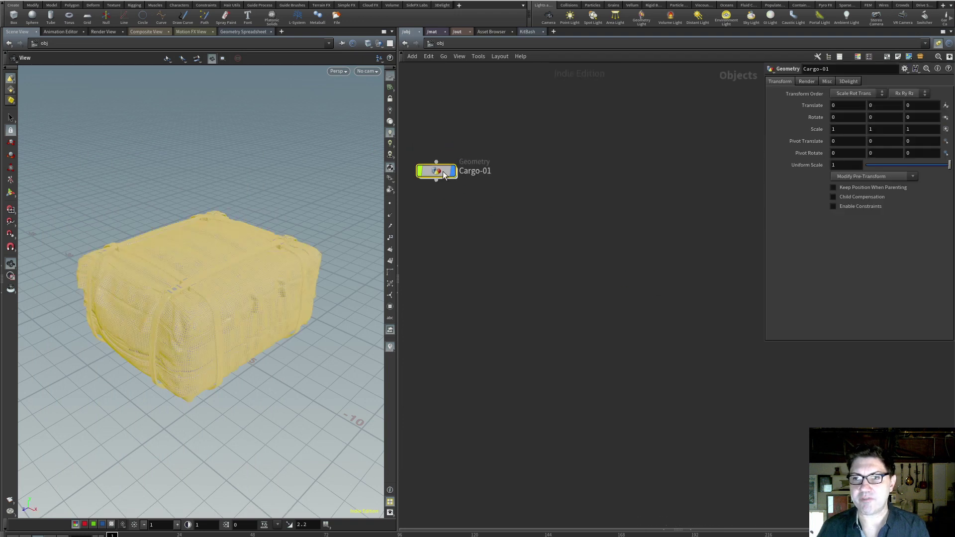
double_click(442, 171)
mouse_move(663, 287)
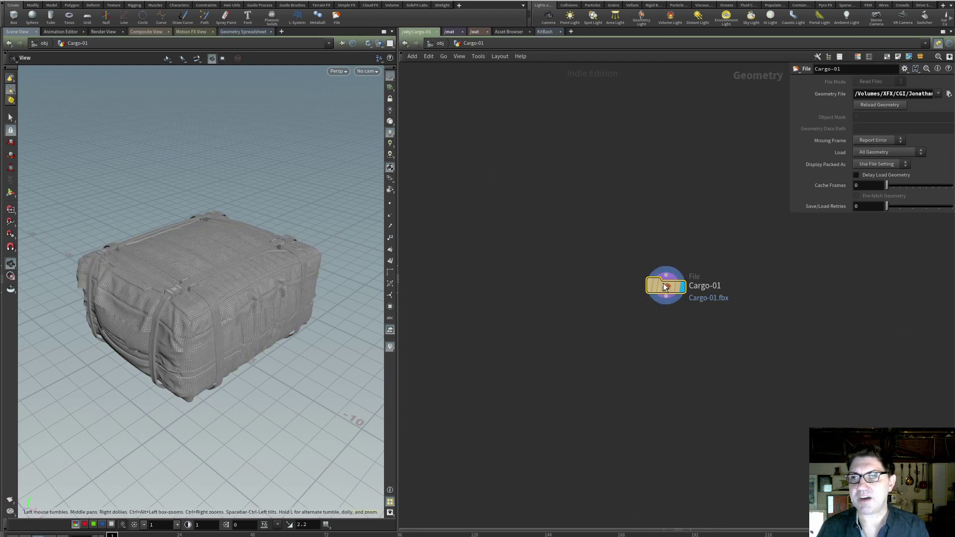
left_click_drag(664, 287, 444, 159)
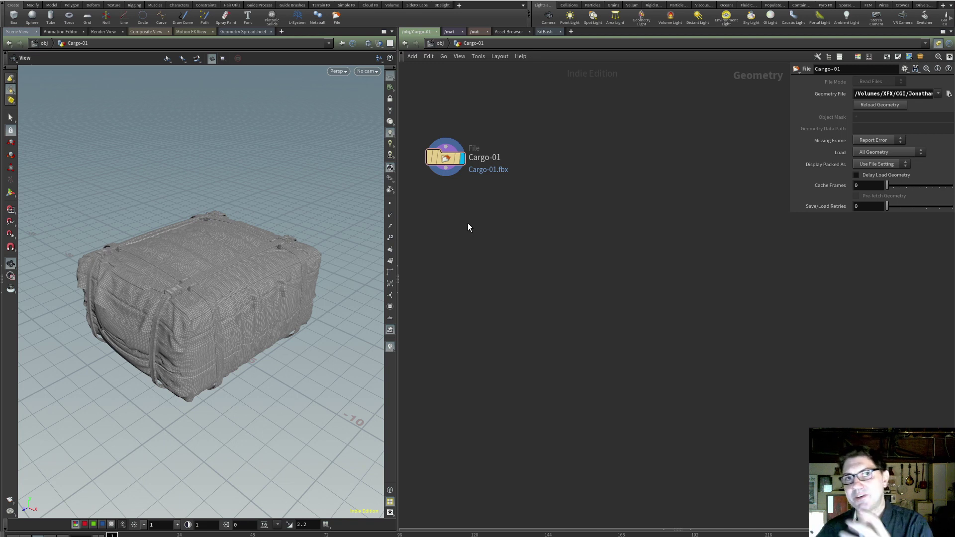
Step: Place a normal1 node below Cargo-01, wire Cargo-01's output into it, and display normal1
middle_click_drag(481, 297, 514, 294)
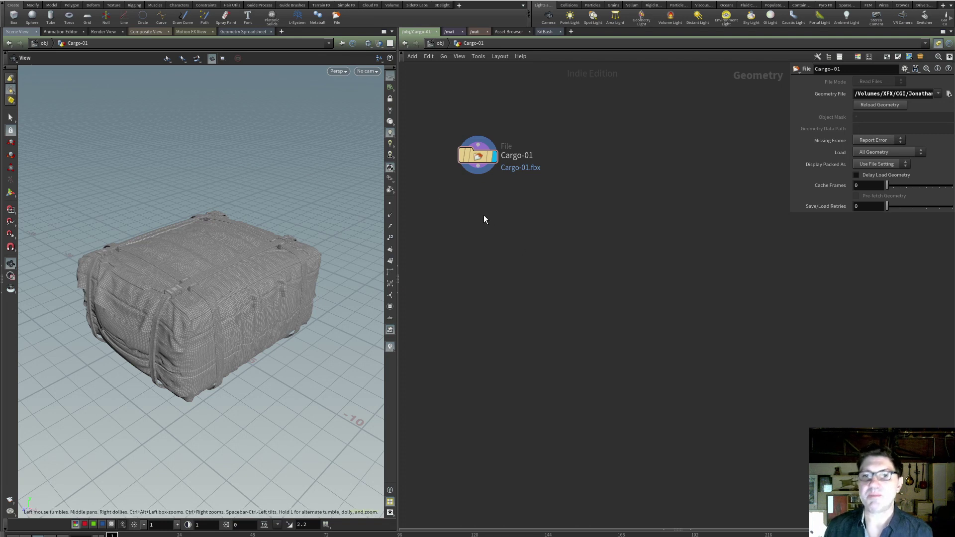
key("Tab")
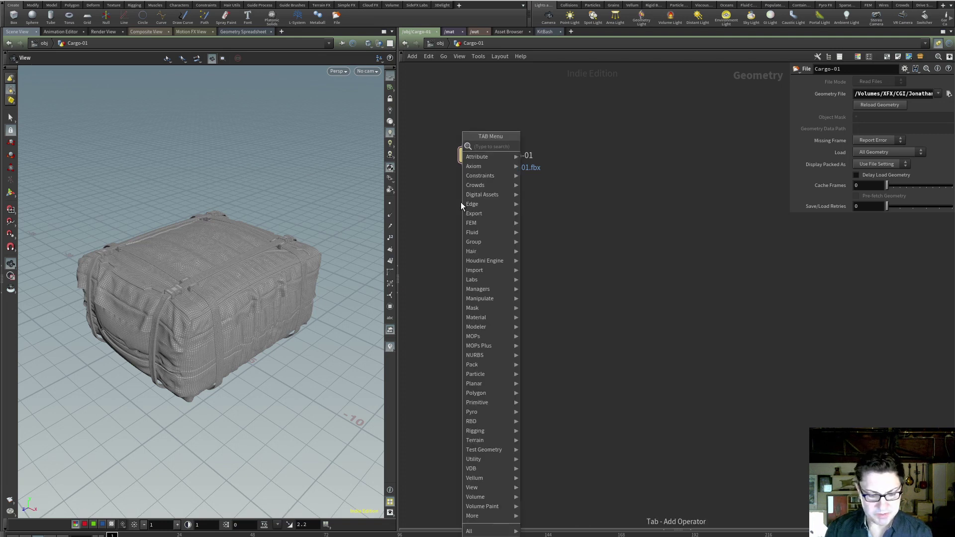
type("transform")
key("Return")
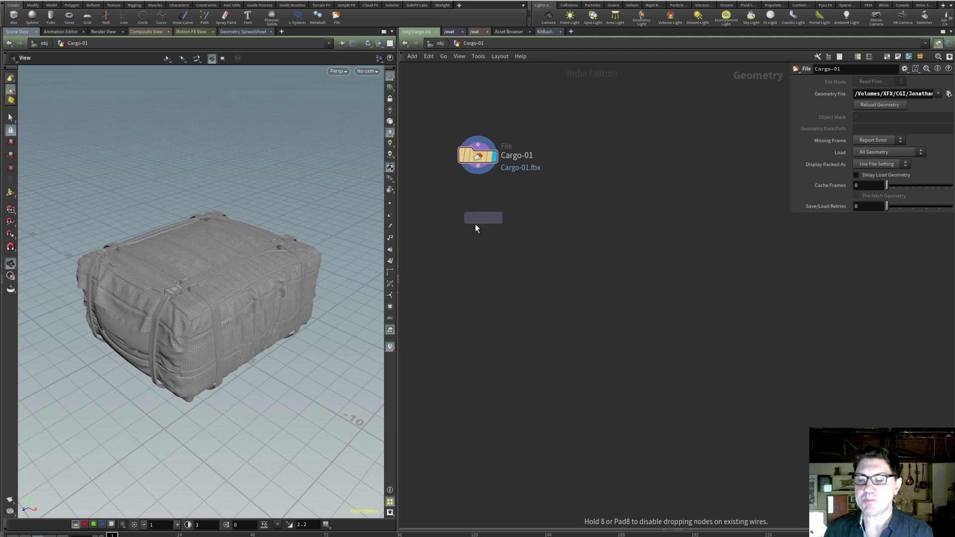
left_click(472, 219)
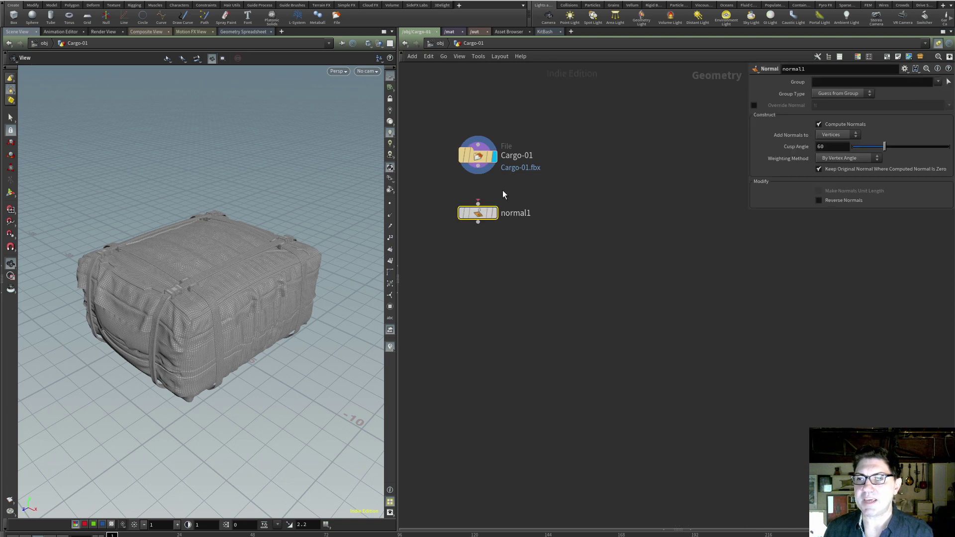
left_click_drag(478, 172, 478, 203)
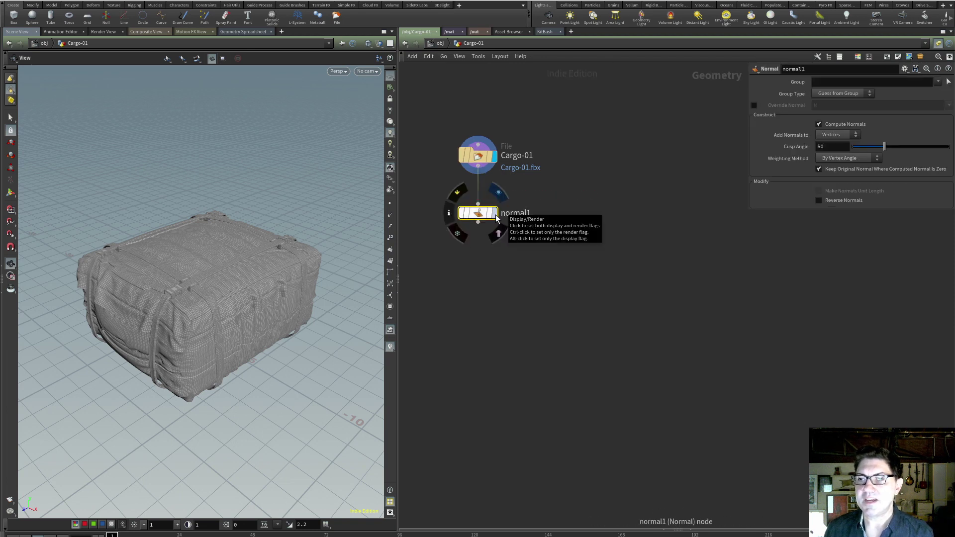
left_click(494, 215)
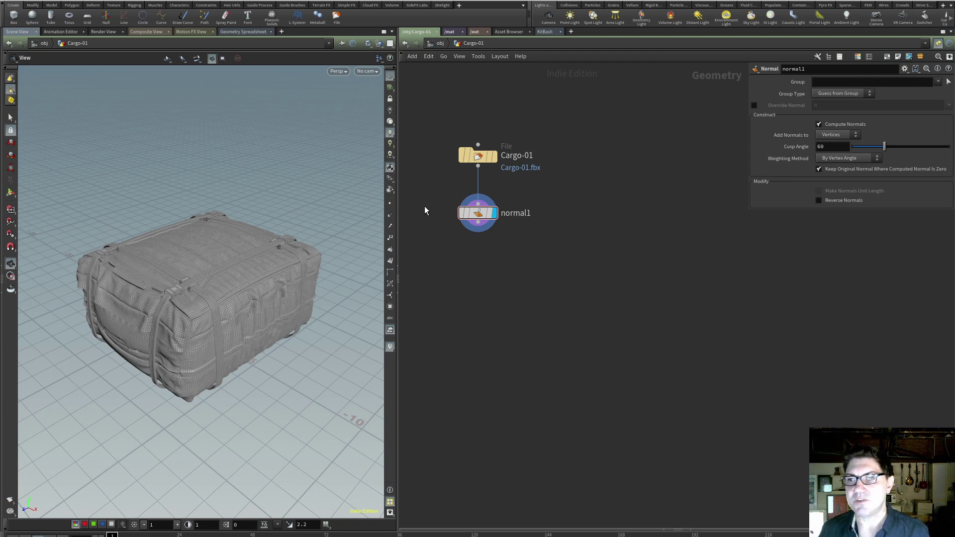
Step: Delete normal1 and add a Normal node automatically wired below Cargo-01
key("Delete")
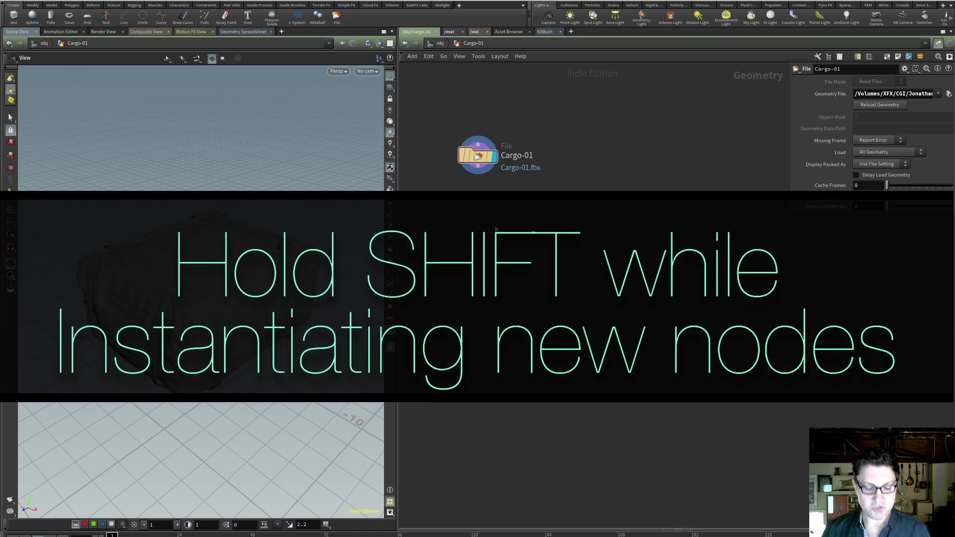
key("Tab")
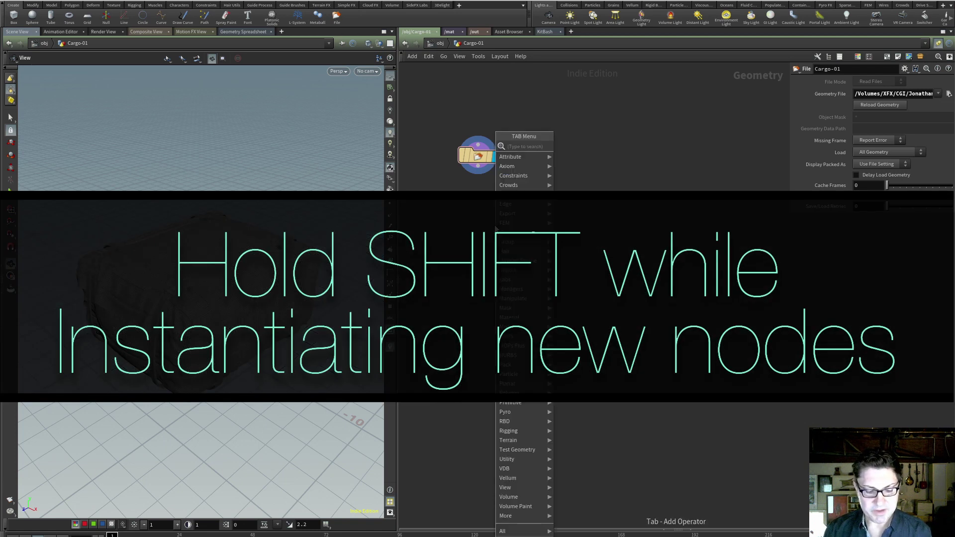
type("norm")
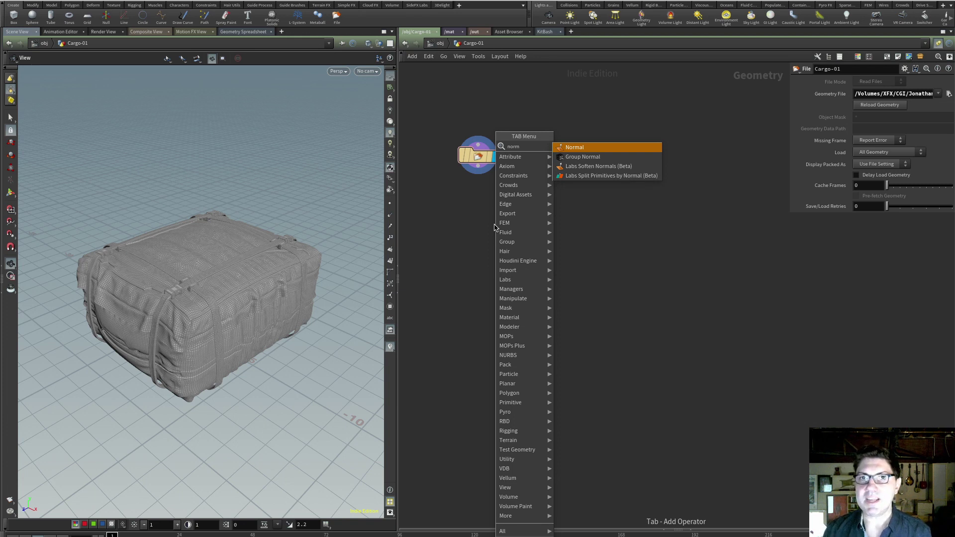
key("Return")
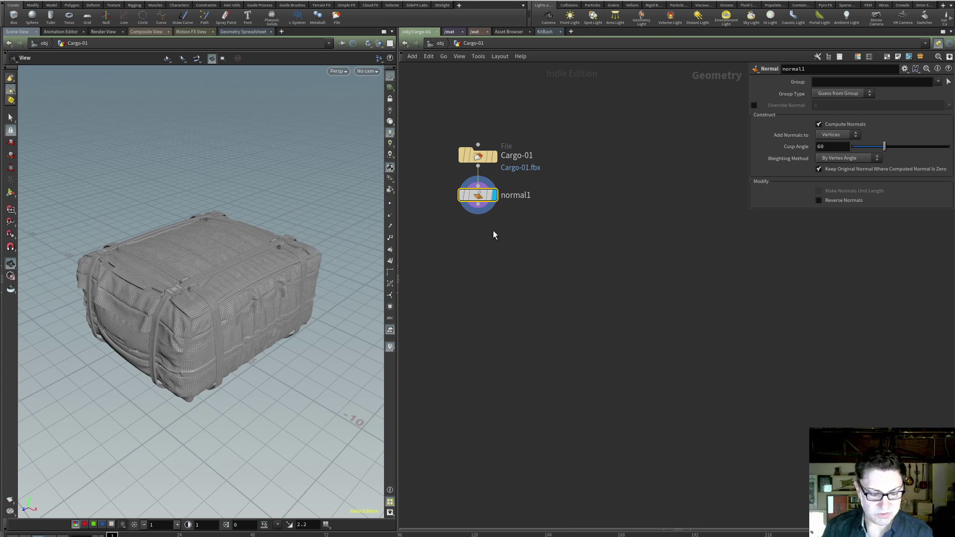
Step: Add auto-wired UV Texture and Null nodes beneath normal1, ending the chain in null1
key("Tab")
type("uvte")
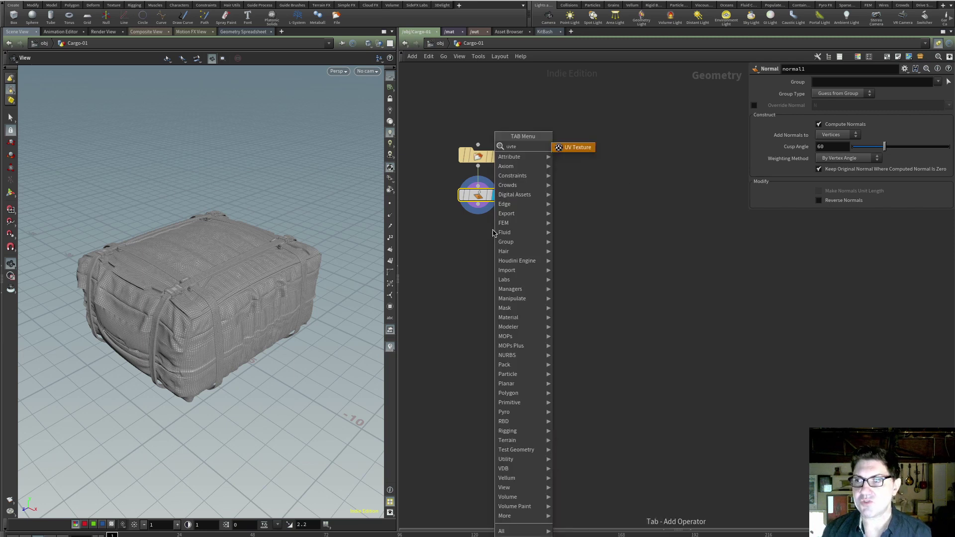
key("Return")
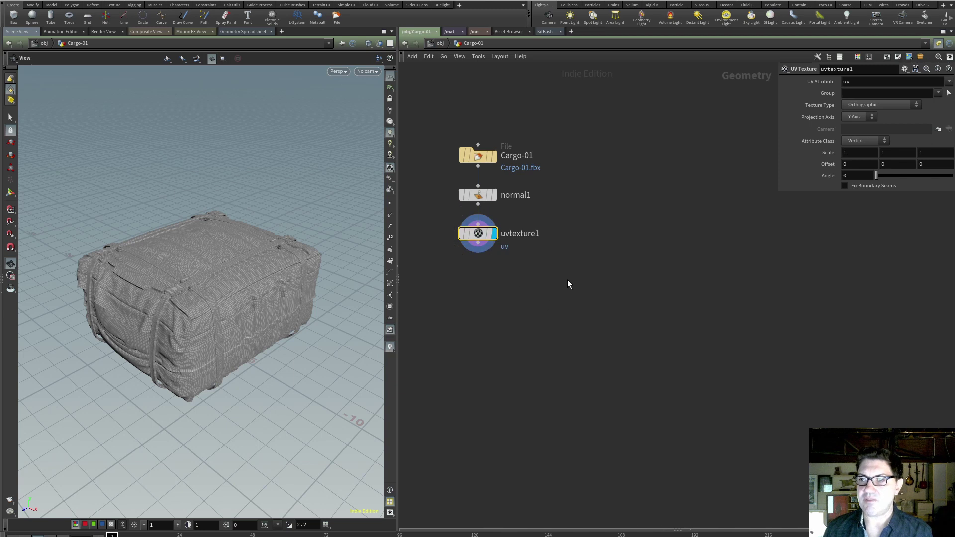
key("Tab")
type("nul")
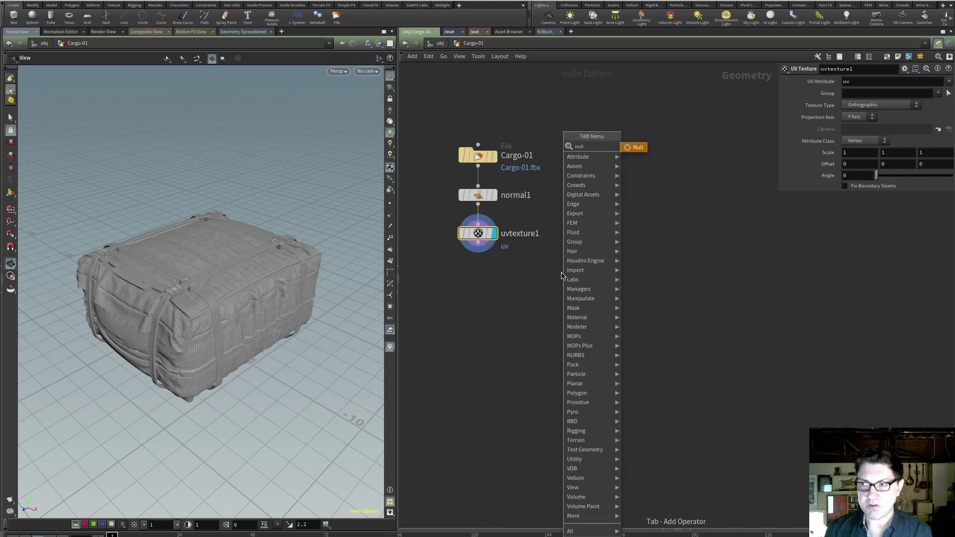
key("Return")
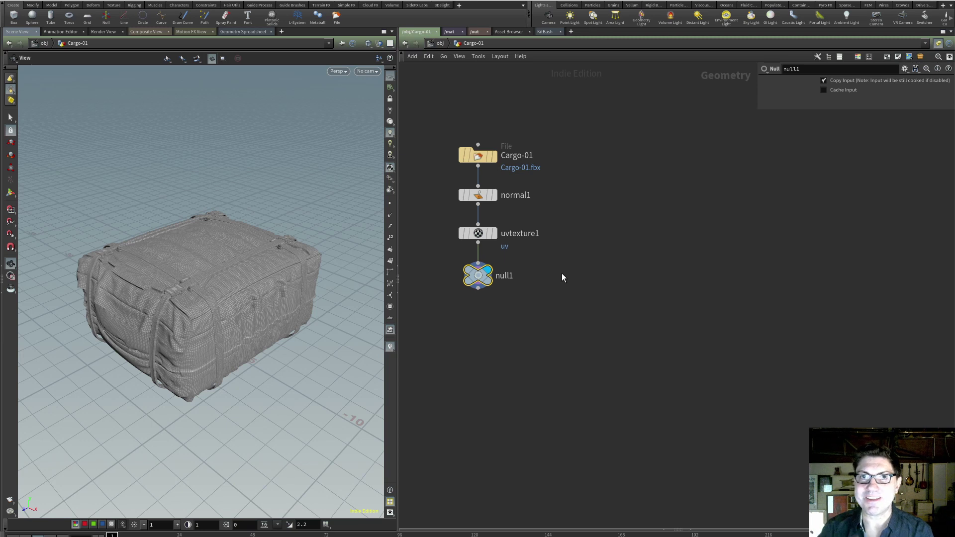
Step: Step the cargo viewport through Top, Front, Right and UV views, then back to Perspective
left_click_drag(234, 358, 202, 366, "alt")
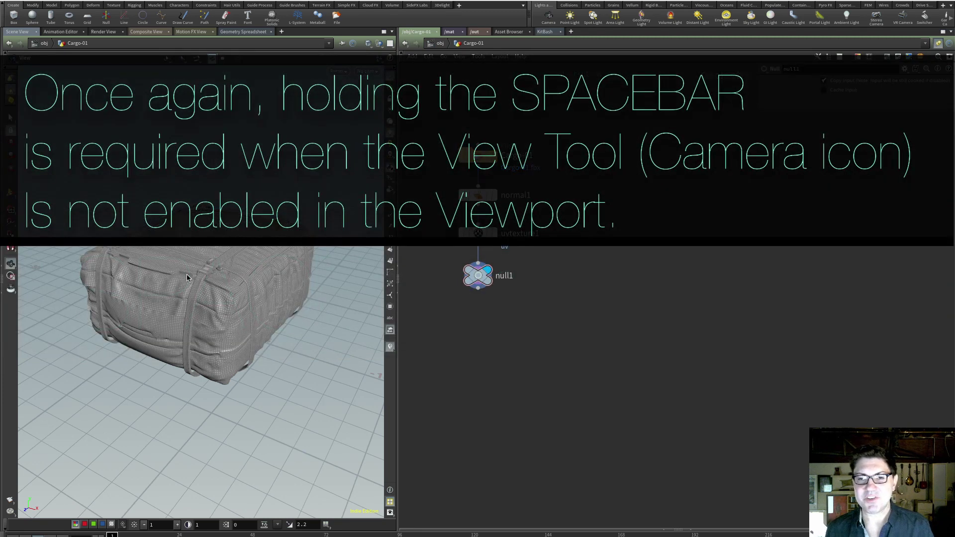
mouse_move(172, 283)
left_mouse_down()
mouse_move(117, 298)
mouse_move(185, 288)
left_mouse_up()
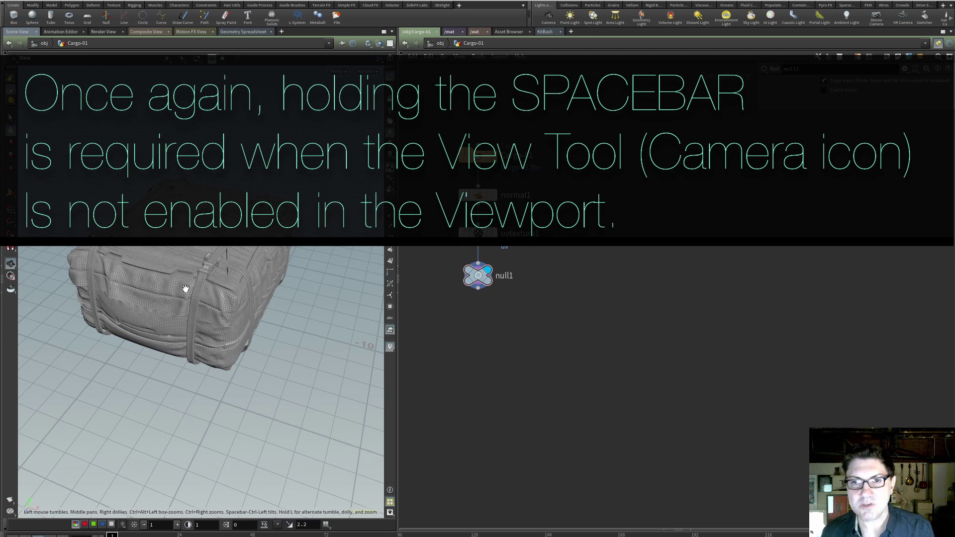
key("space+2")
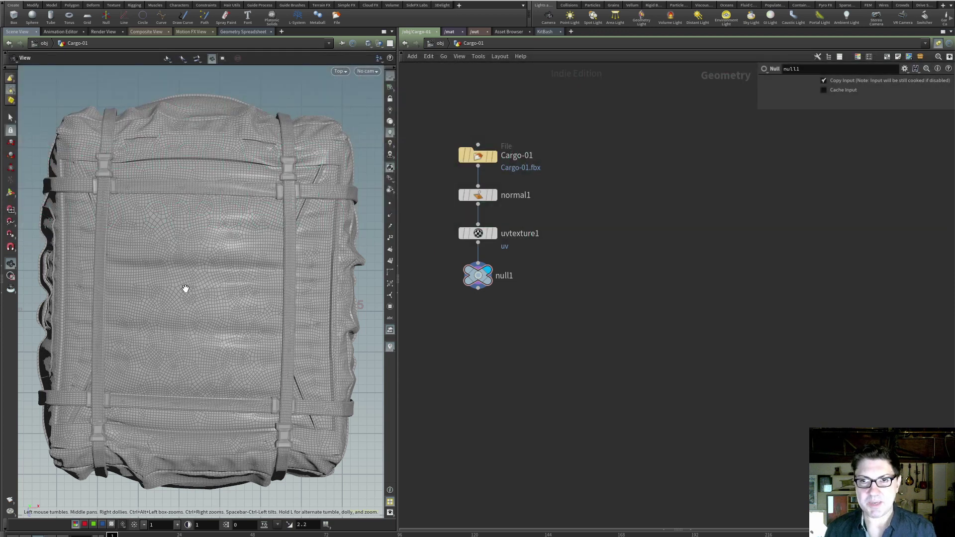
key("space+3")
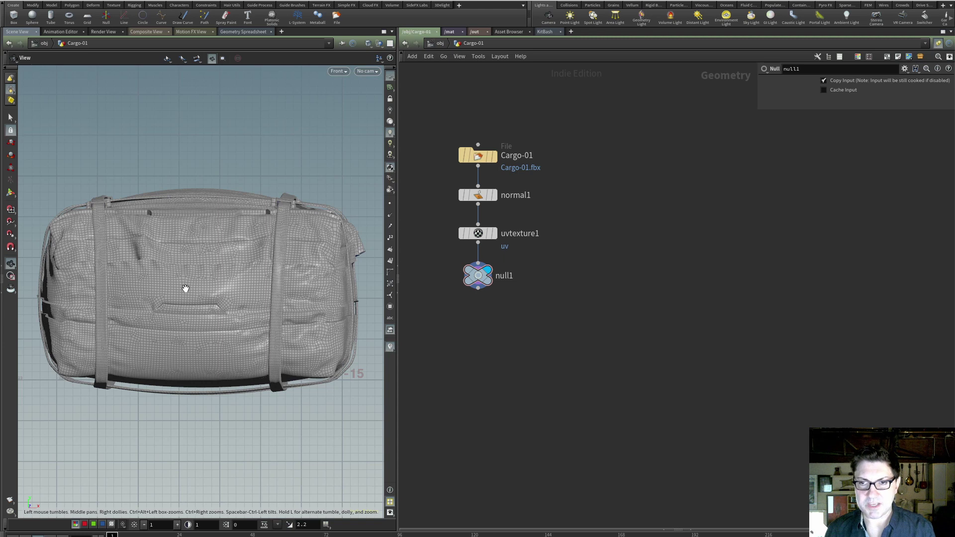
key("space+4")
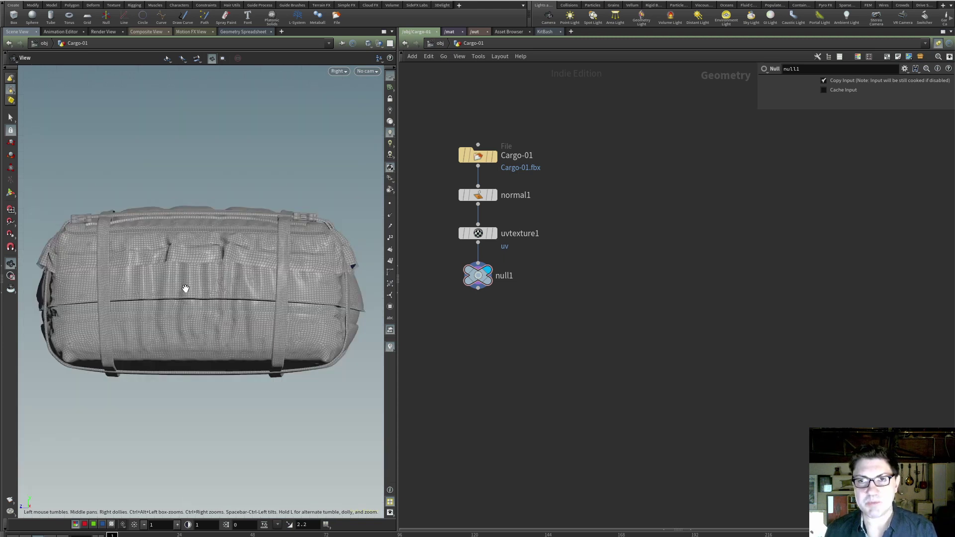
key("space+5")
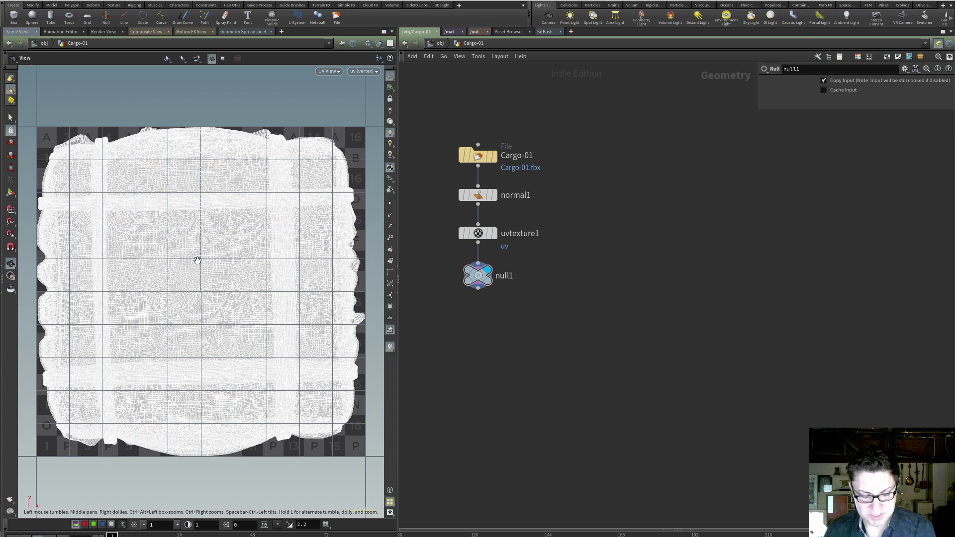
key("space+1")
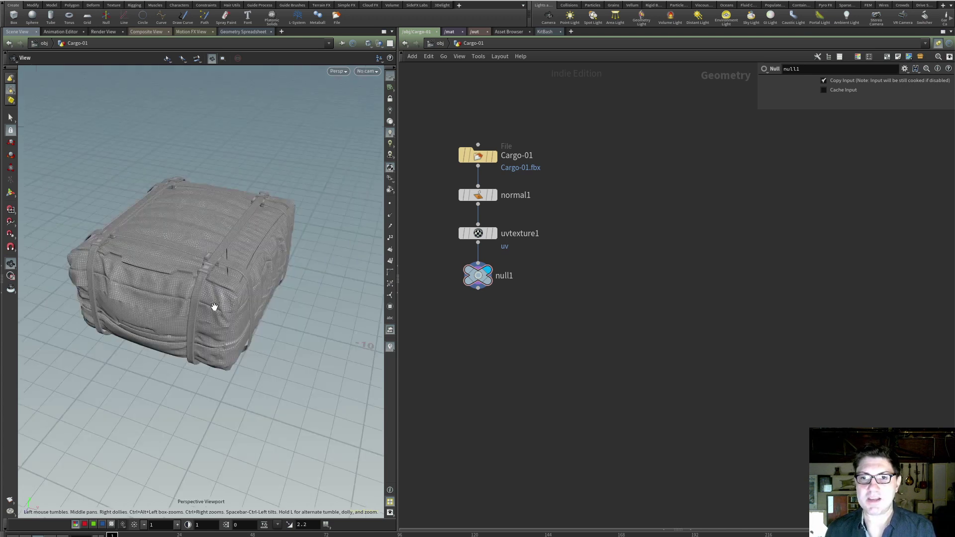
Step: Go to a single-view layout, then a two-pane layout with the UV layout on the left
left_click_drag(207, 300, 183, 271)
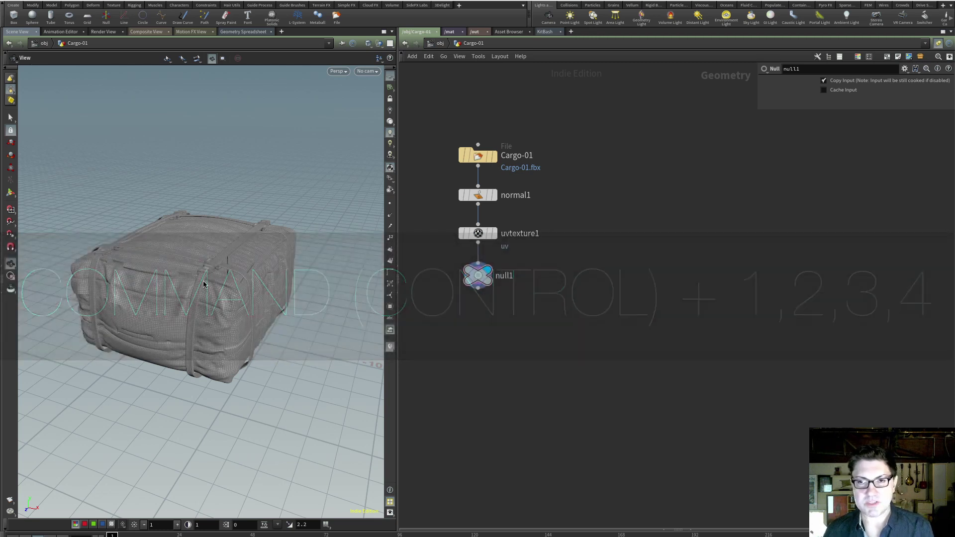
key("ctrl+1")
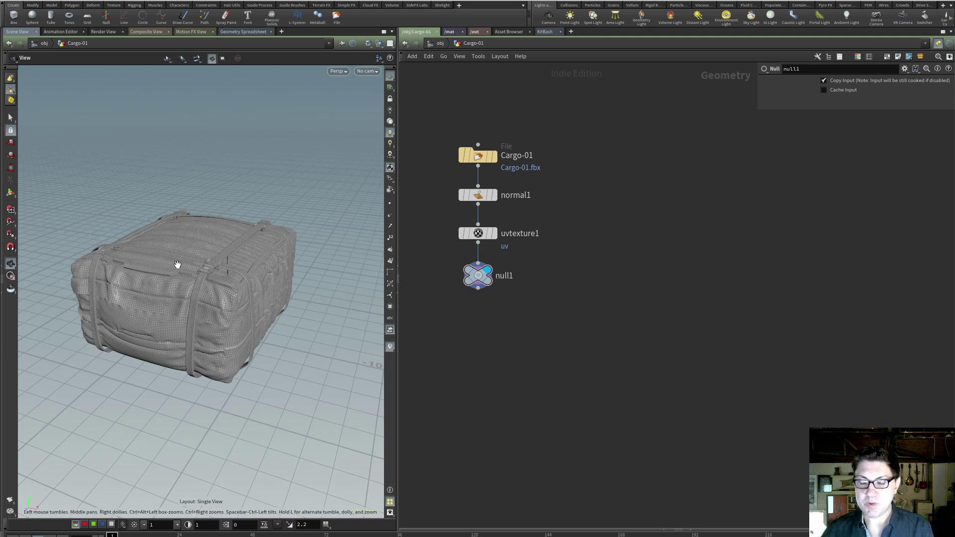
key("ctrl+2")
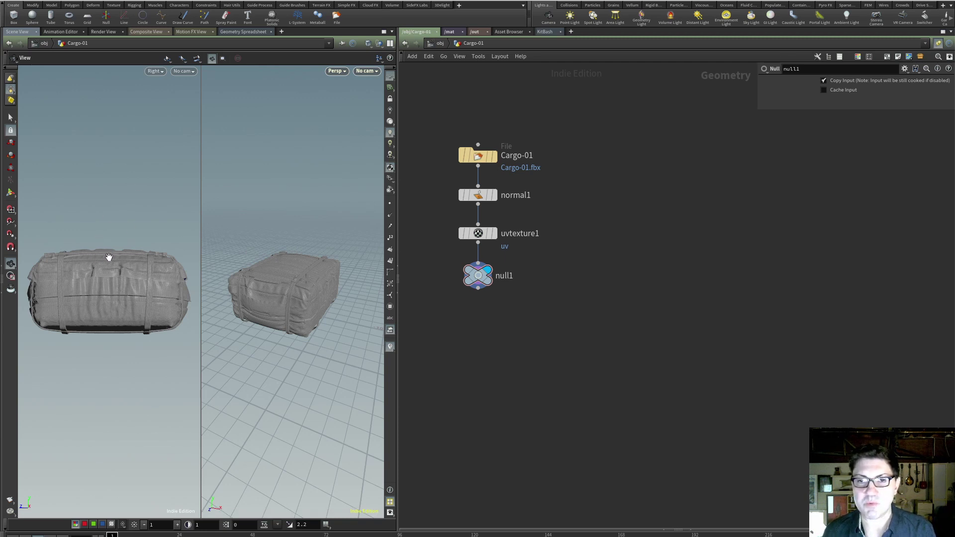
key("space+5")
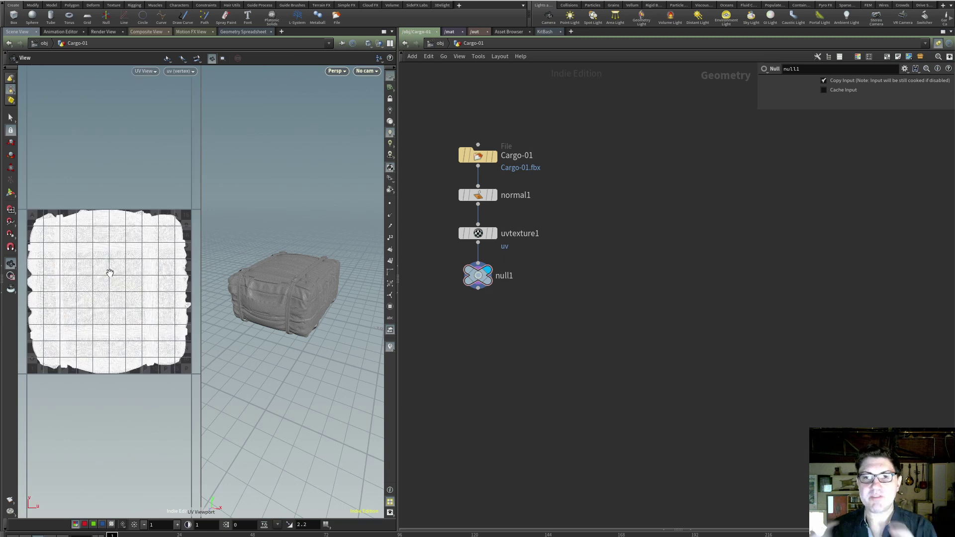
left_click_drag(316, 351, 285, 288)
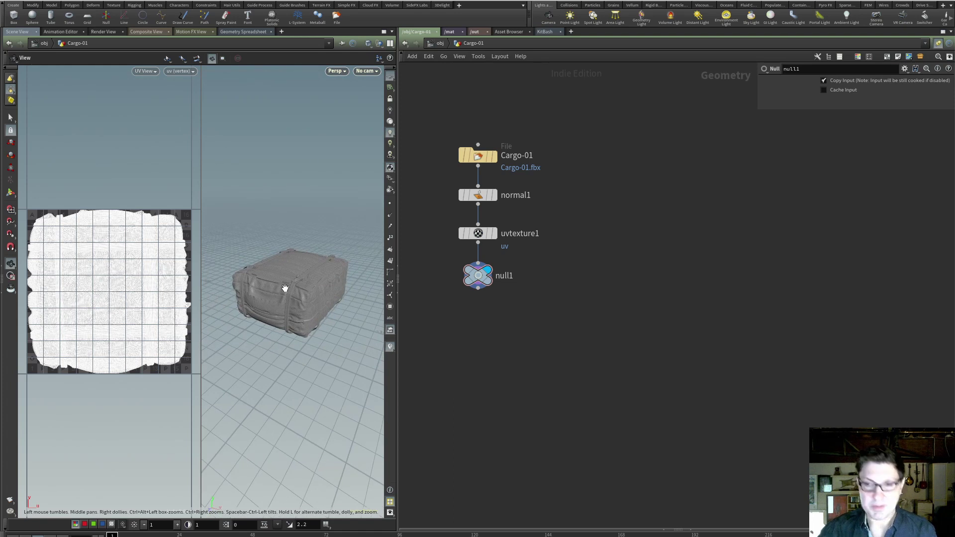
Step: Switch to the four-pane layout and set the lower-right pane to the Right view
key("ctrl+6")
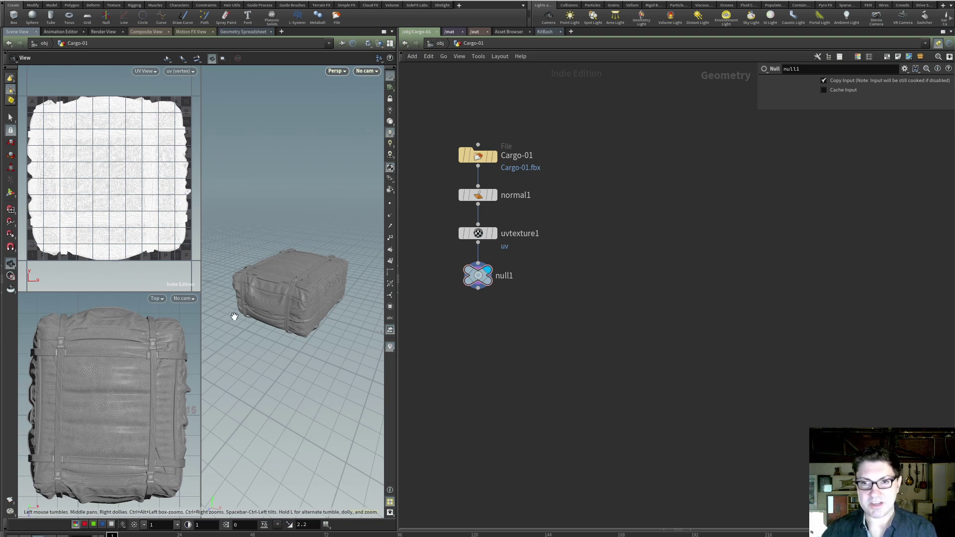
key("ctrl+4")
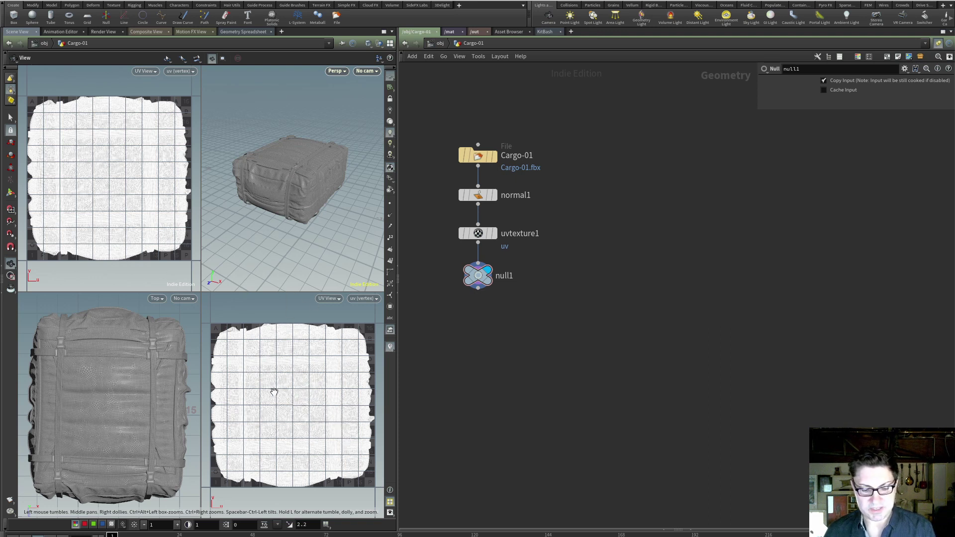
key("space+3")
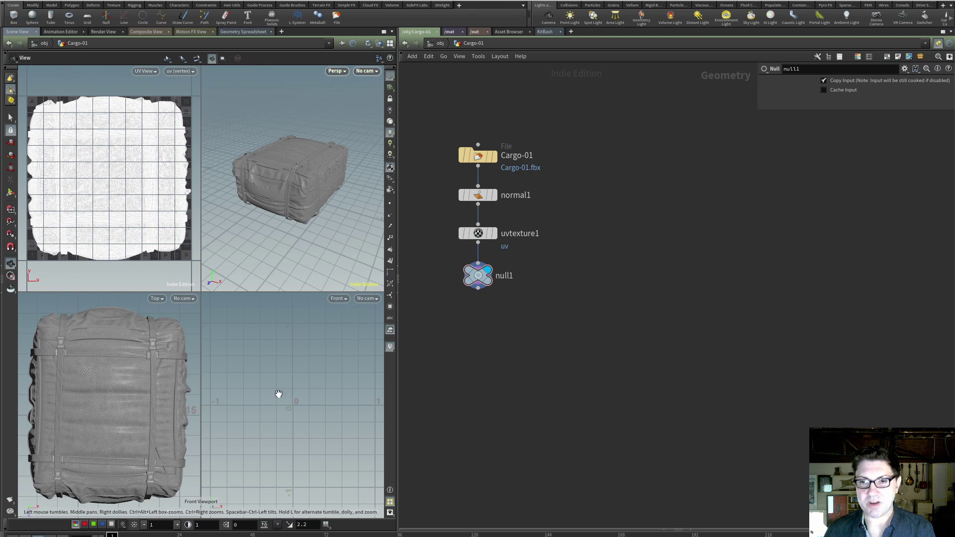
key("space+1")
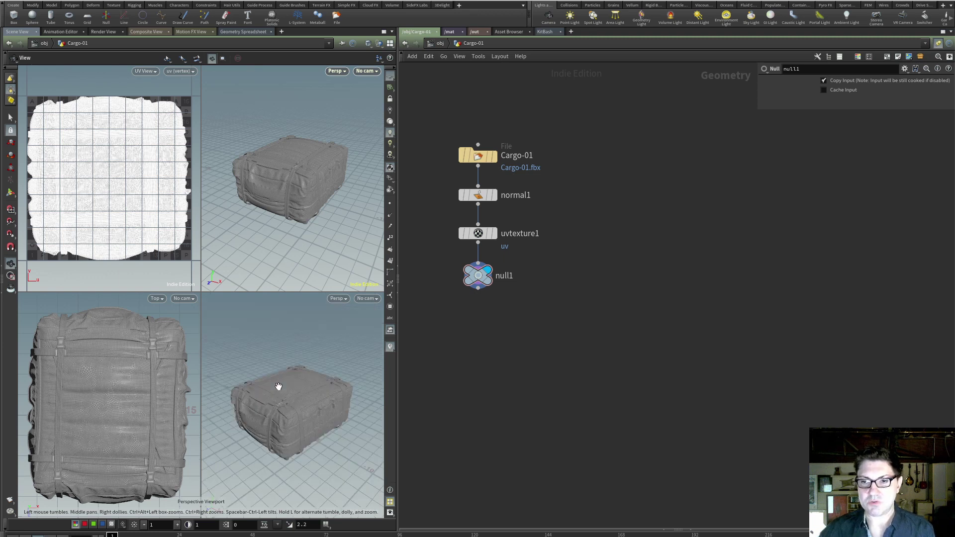
key("space+2")
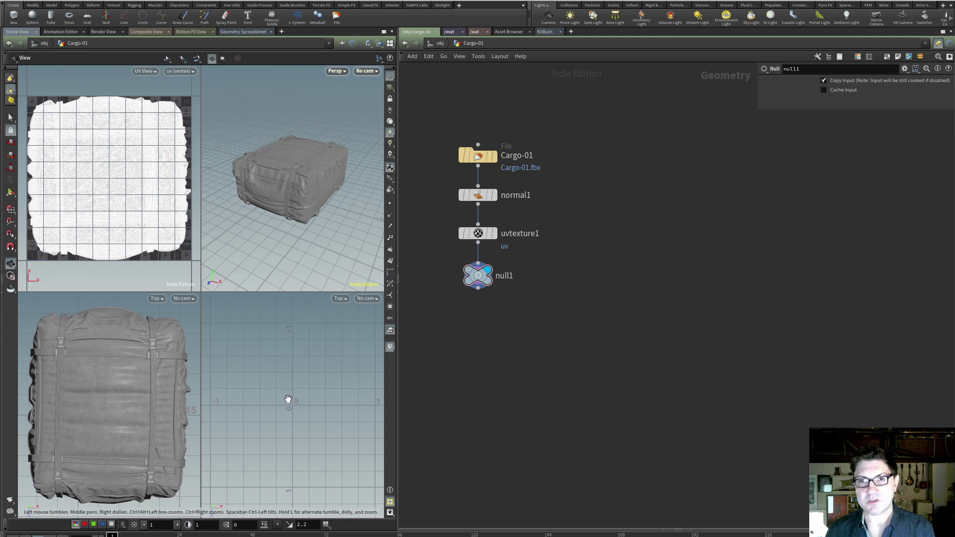
key("space+4")
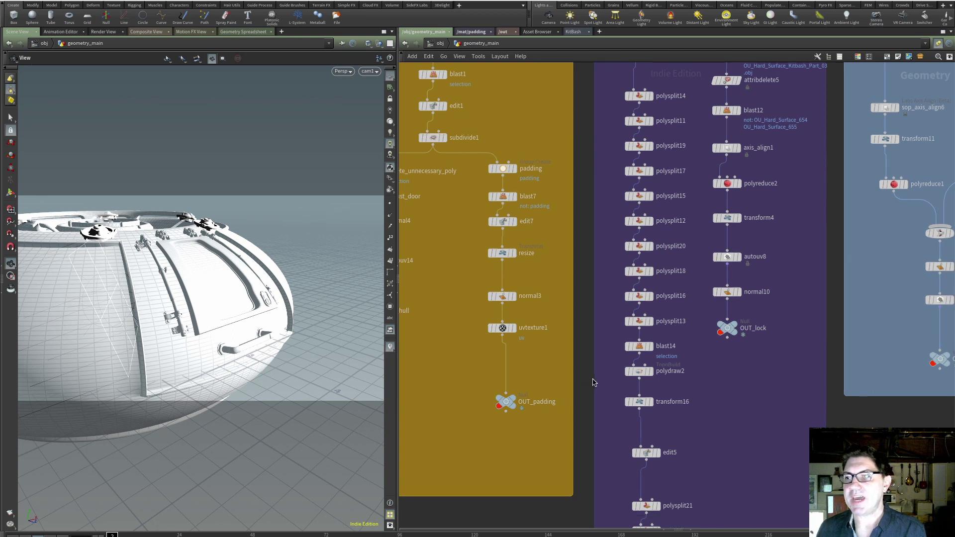
Step: Zoom and pan across geometry_main's coloured network boxes, ending centred on OUT_lock
scroll(593, 381, "down", 5)
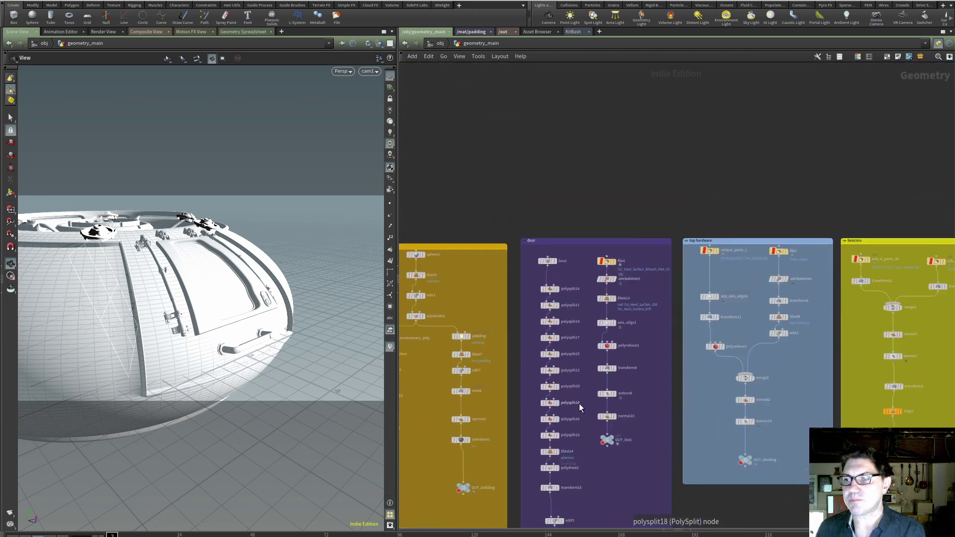
scroll(579, 403, "up", 8)
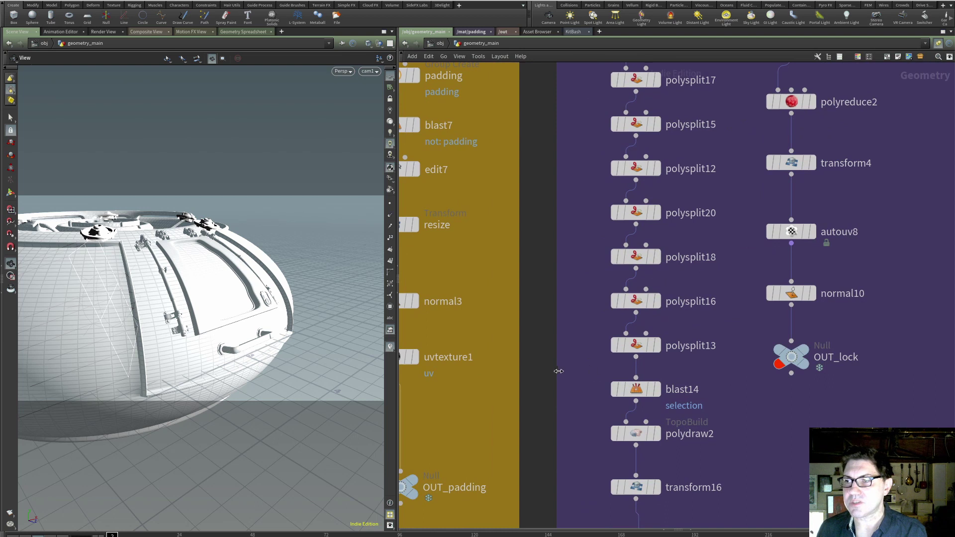
middle_click_drag(558, 371, 650, 368)
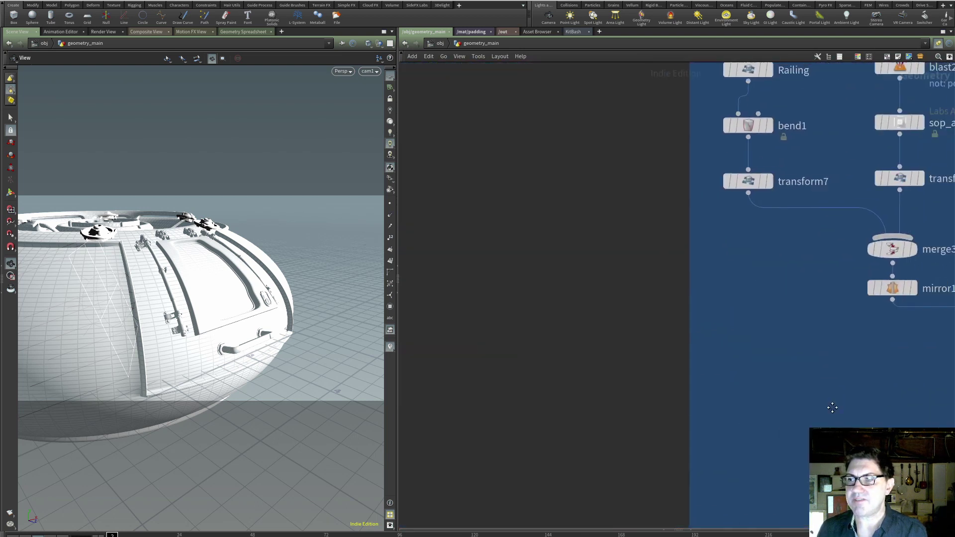
middle_click_drag(831, 405, 444, 390)
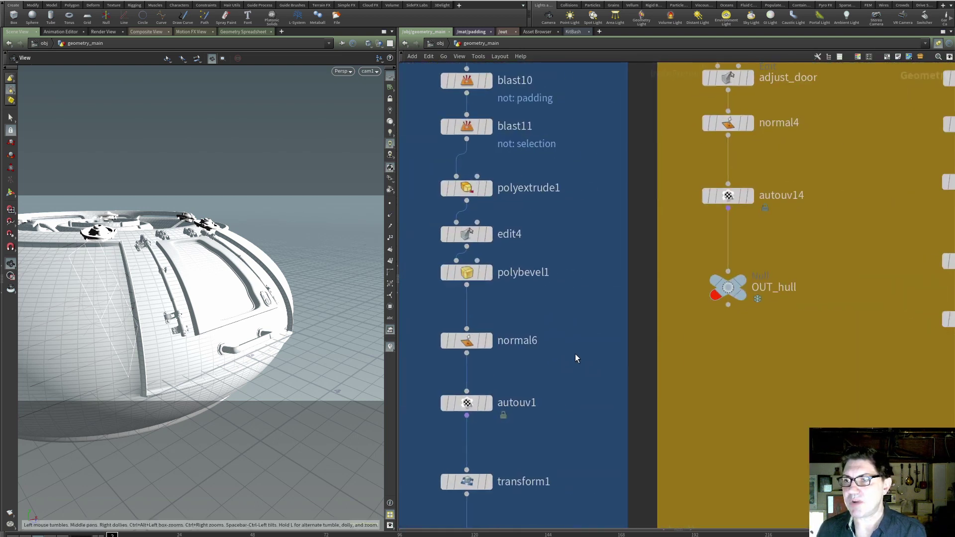
middle_click_drag(575, 358, 309, 396)
middle_click_drag(585, 450, 552, 395)
scroll(552, 395, "down", 6)
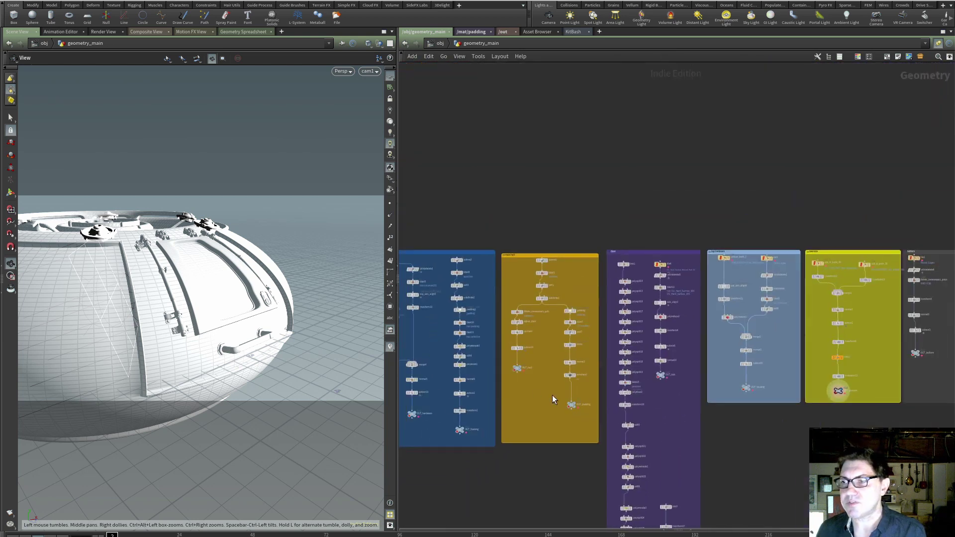
scroll(552, 394, "up", 4)
scroll(640, 231, "down", 4)
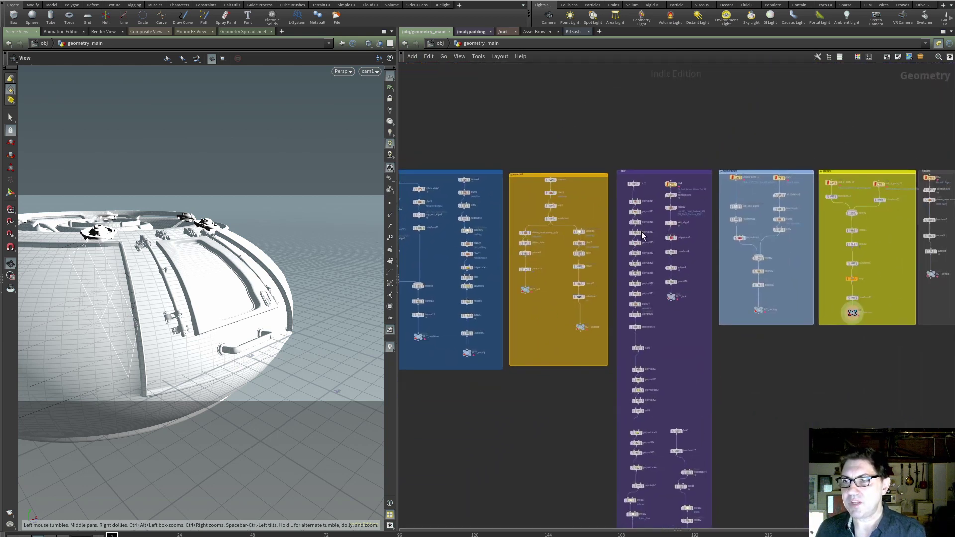
scroll(699, 333, "up", 8)
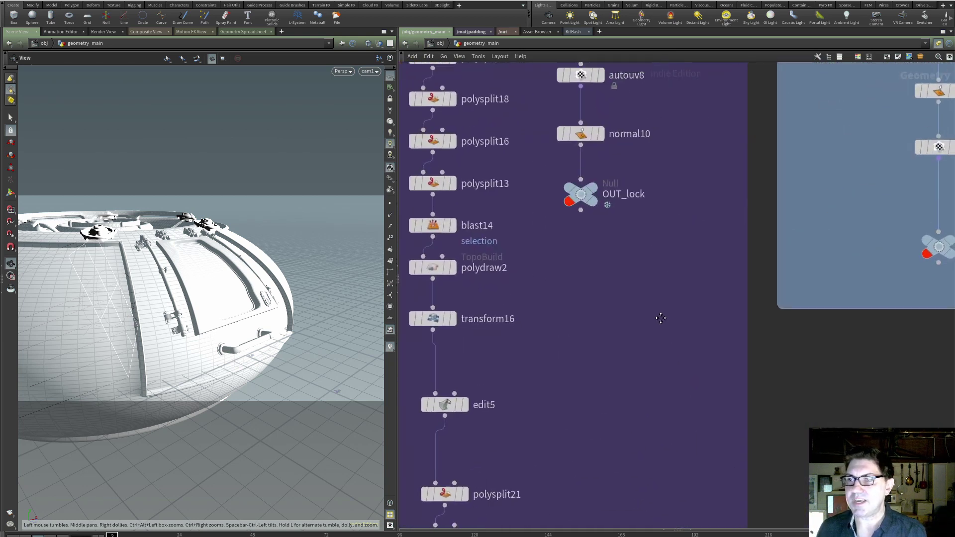
middle_click_drag(660, 318, 714, 301)
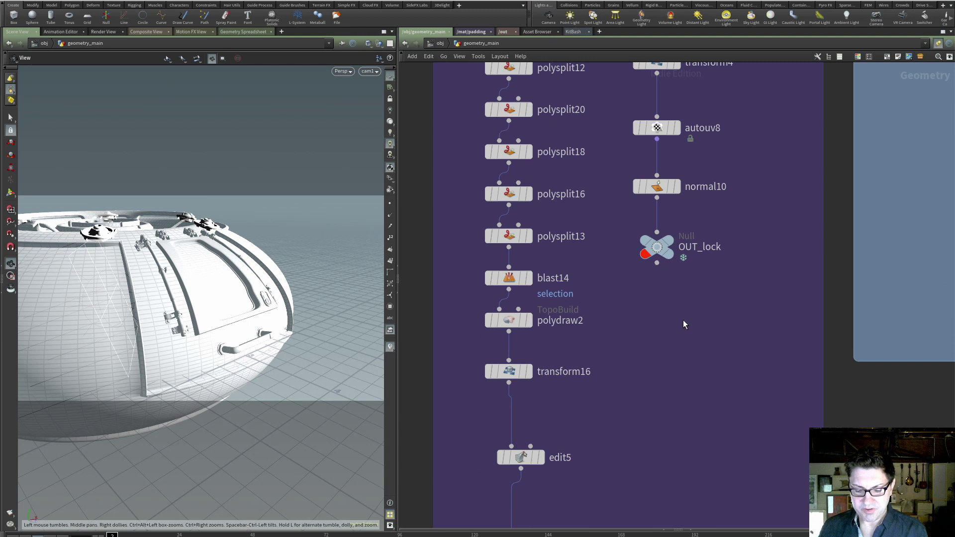
Step: Use the network overview map to move the view to the OUT_docking box
mouse_move(490, 430)
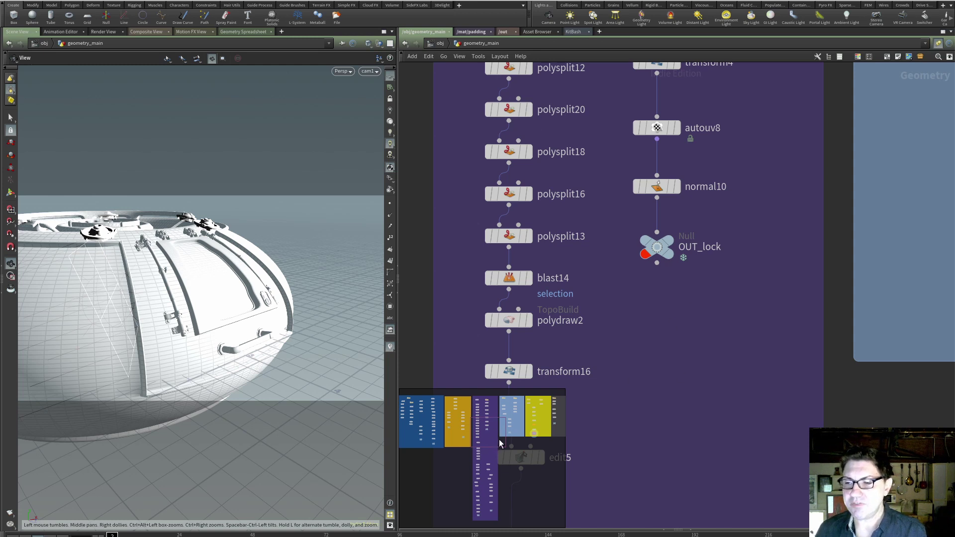
left_click_drag(499, 440, 491, 418)
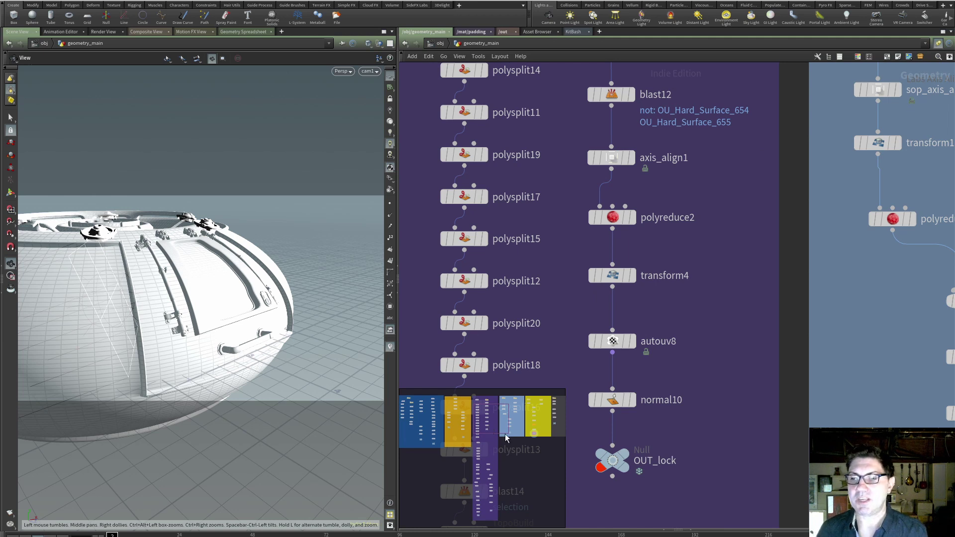
Step: Navigate to the yellow network box and move OUT_hull lower inside it
left_click(505, 434)
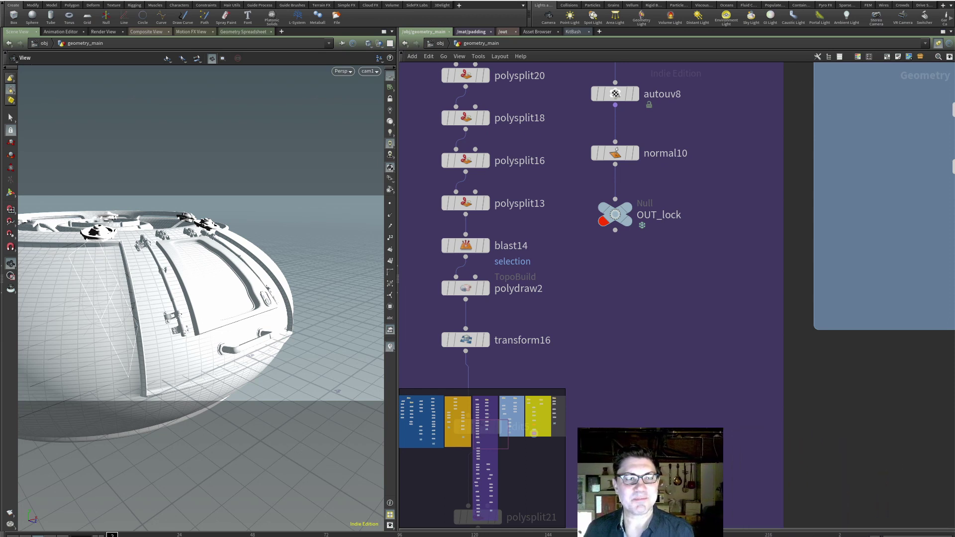
middle_click_drag(630, 298, 632, 307)
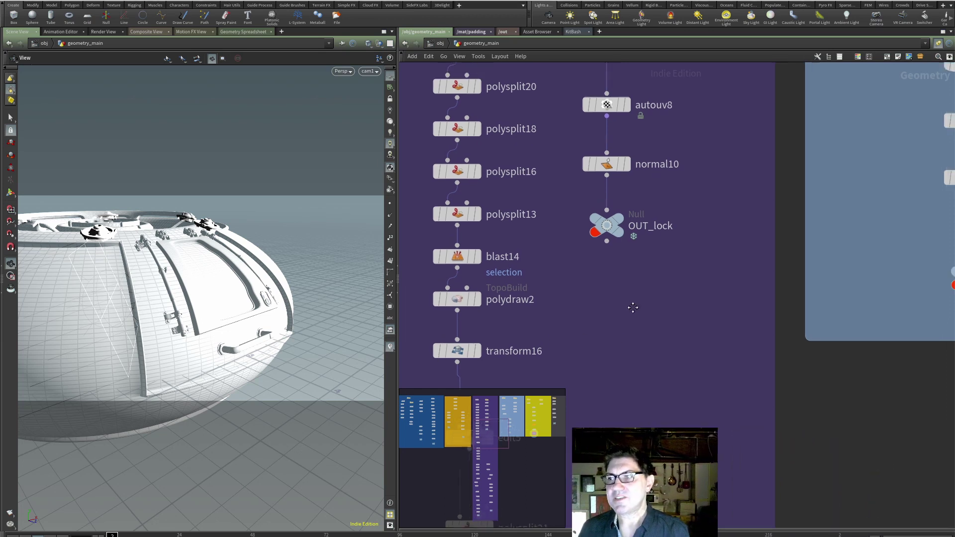
scroll(624, 322, "down", 5)
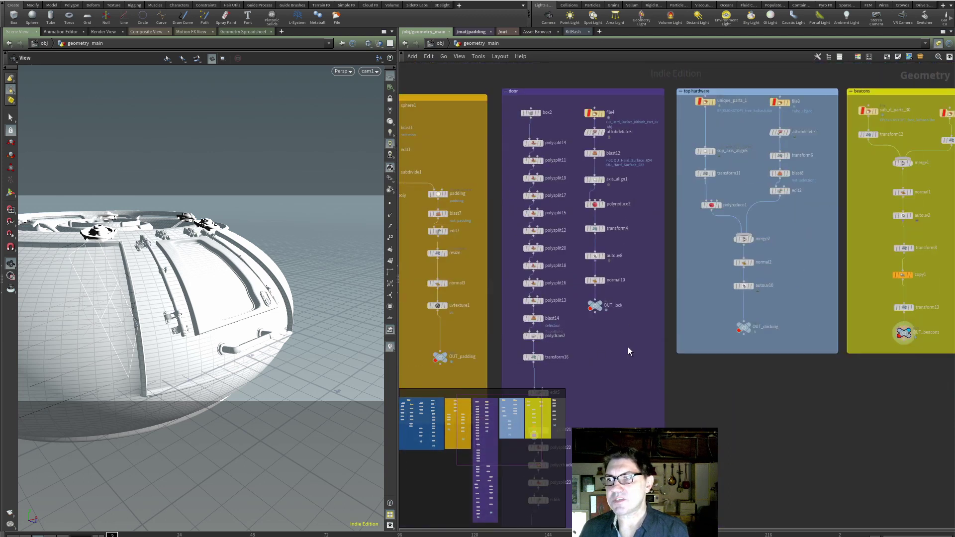
middle_click_drag(627, 347, 695, 261)
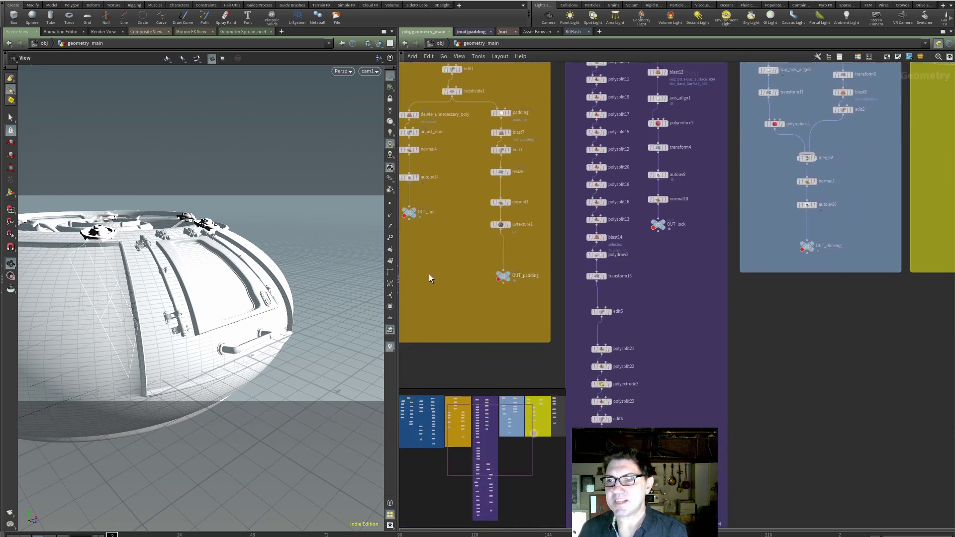
middle_click_drag(437, 271, 482, 279)
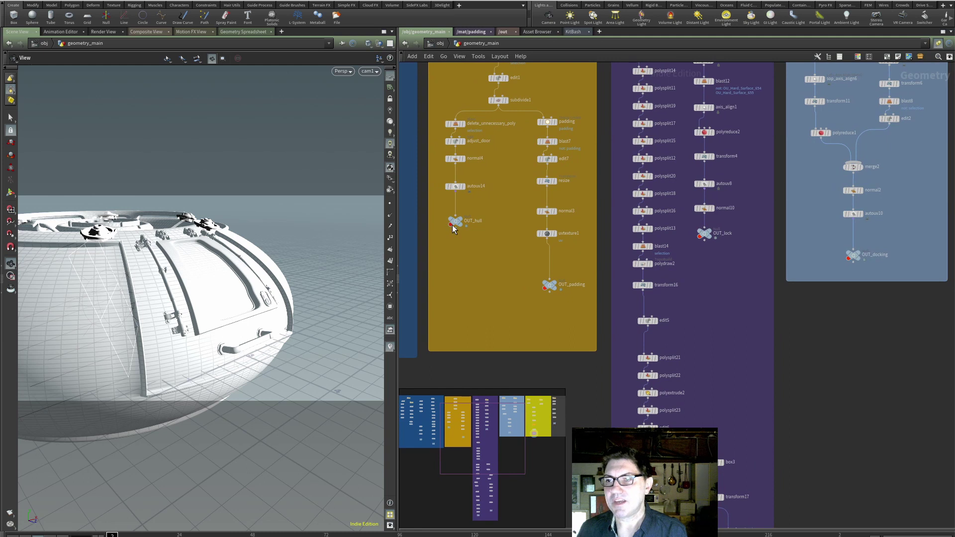
left_click_drag(452, 225, 452, 284)
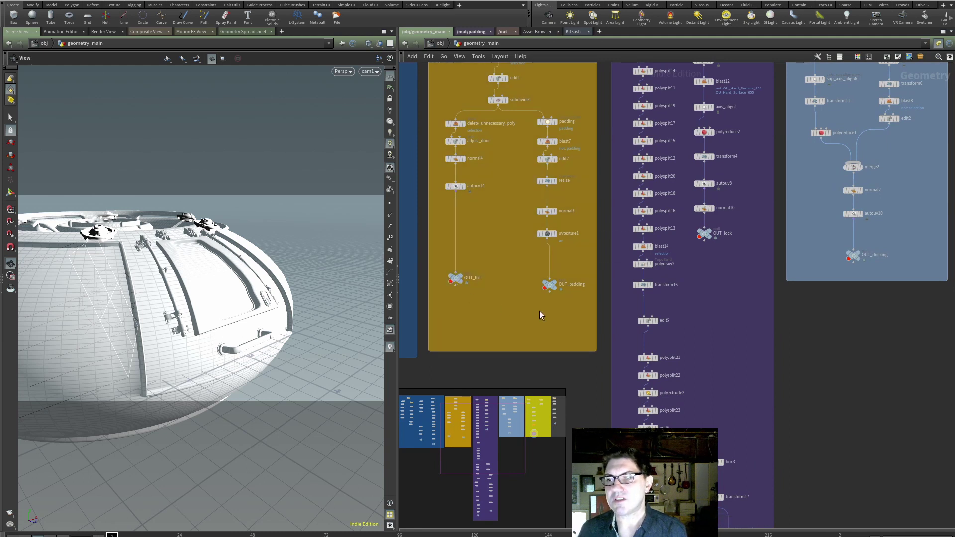
Step: Colour the OUT_hull and OUT_padding nodes green and clear the selection
left_click_drag(570, 305, 450, 275)
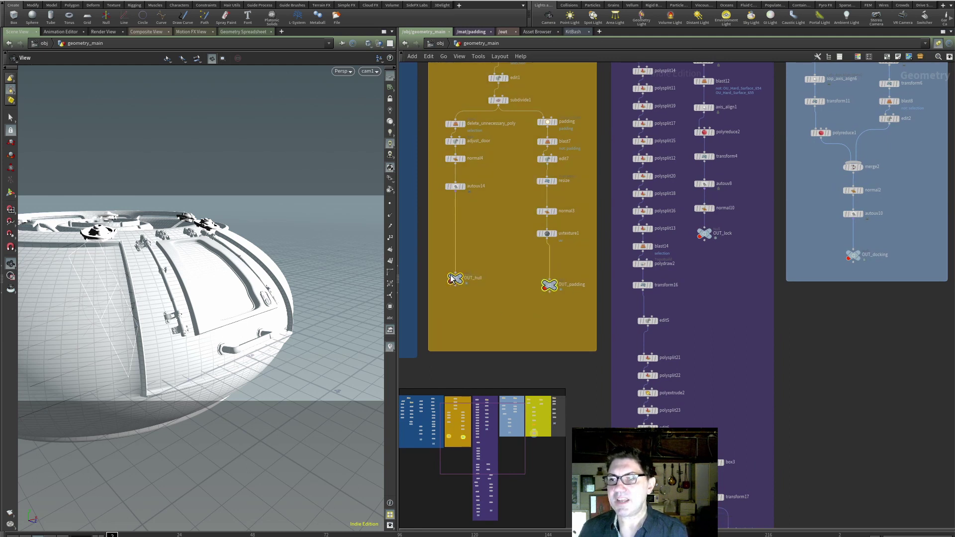
left_click(858, 57)
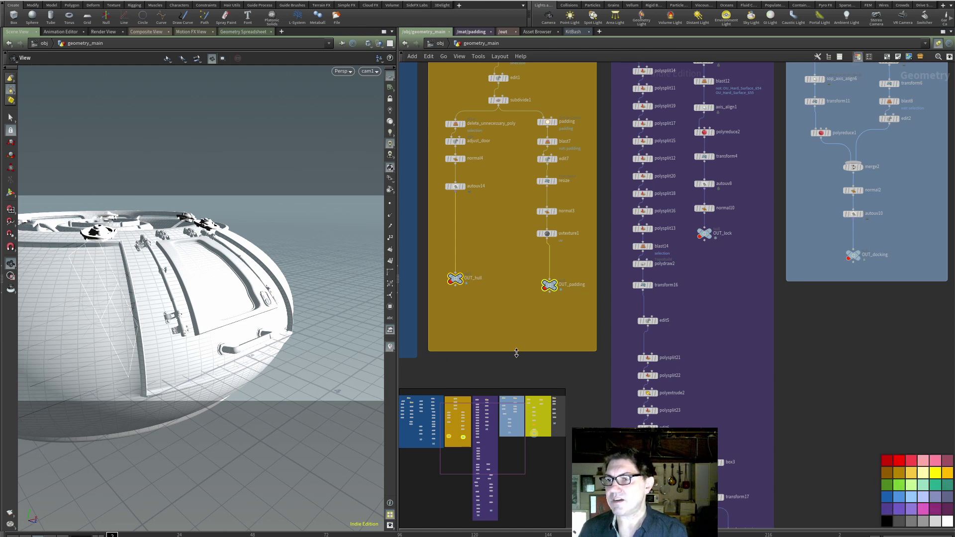
left_click(887, 485)
left_click(868, 433)
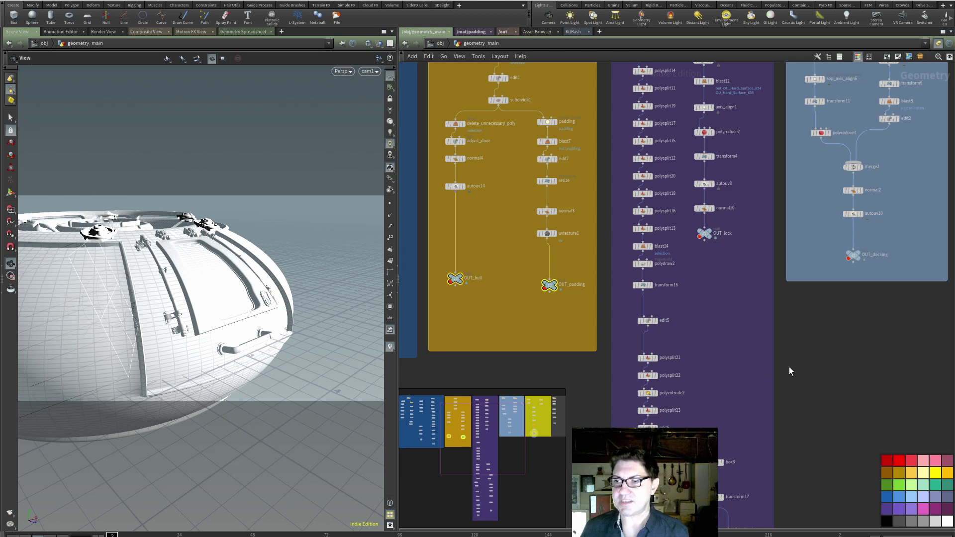
Step: Colour the resize, normal3 and uvtexture1 nodes red
key("c")
key("c")
key("c")
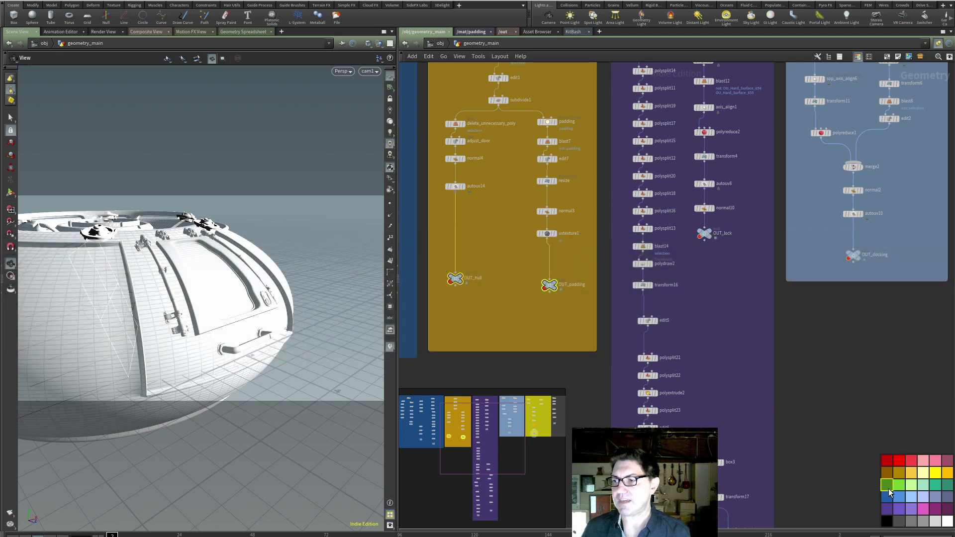
left_click_drag(522, 177, 560, 241)
left_click(897, 460)
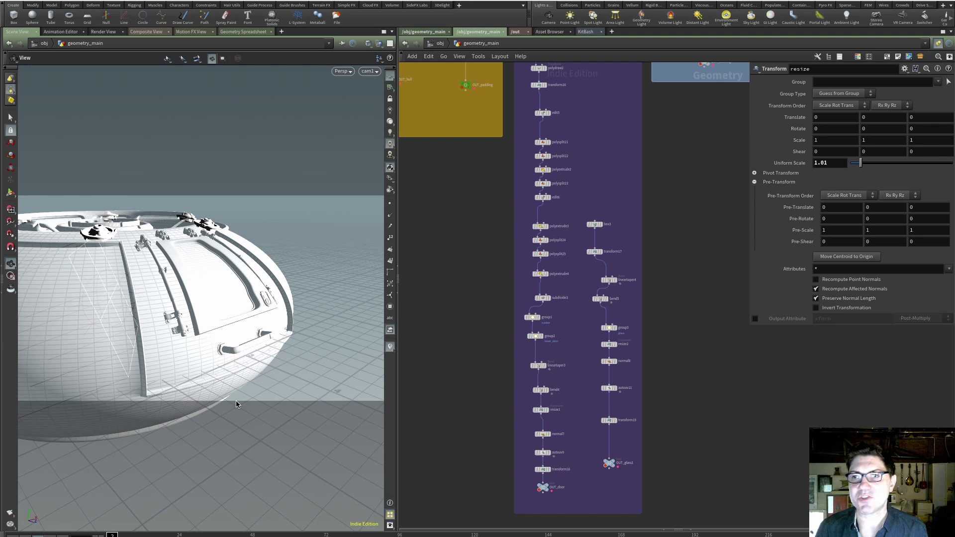
Step: Zoom in on the door and glass nodes and store that location as quickmark 1
middle_click_drag(471, 375, 511, 335)
scroll(562, 365, "up", 4)
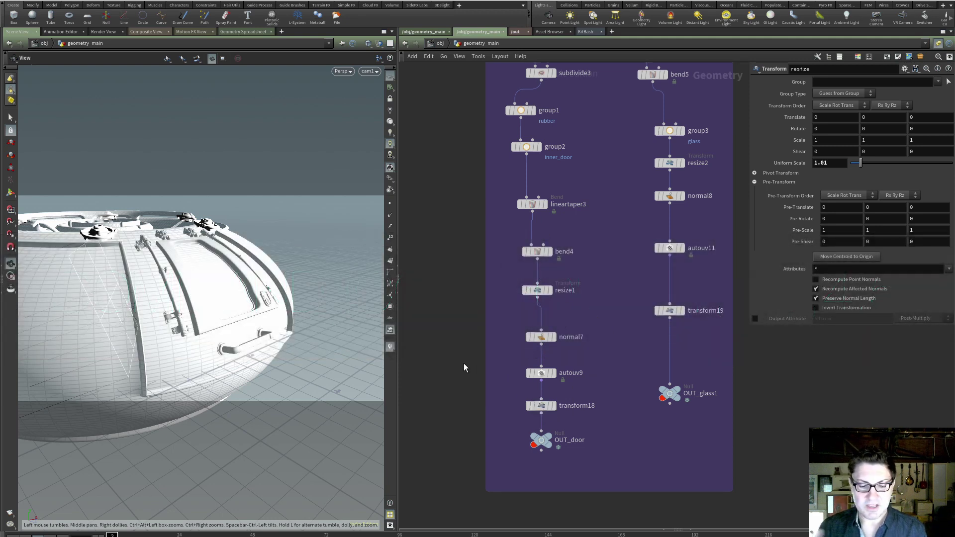
key("ctrl+1")
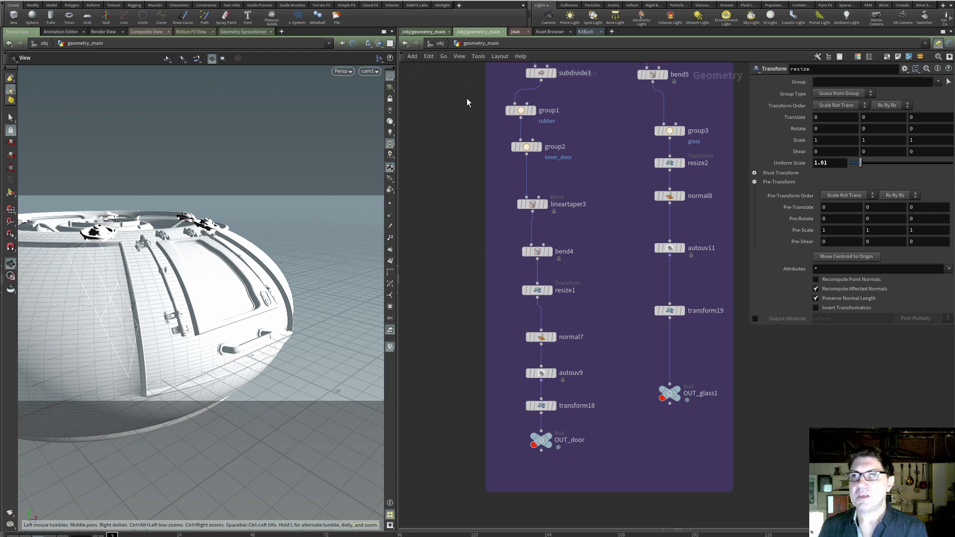
Step: Move between the network editor tabs to reach the /mat context
left_click(440, 31)
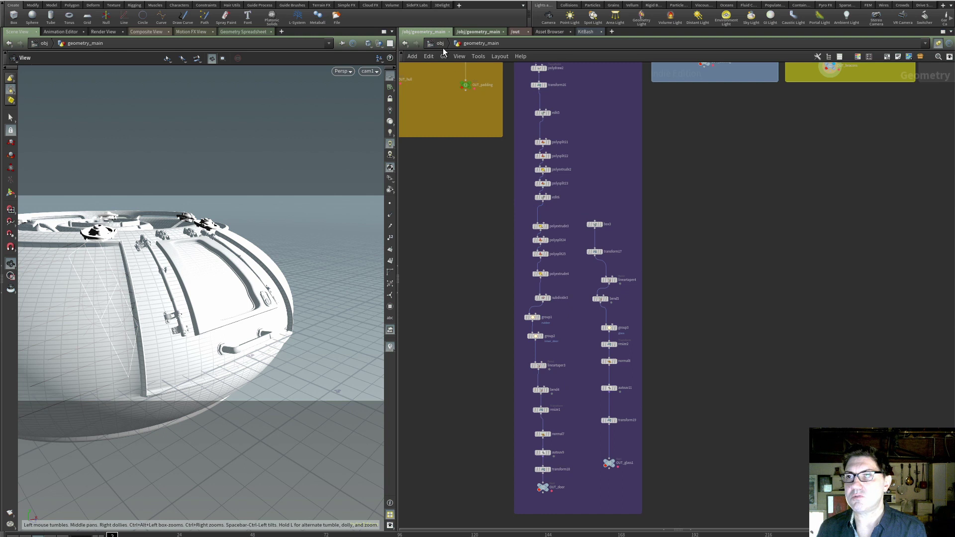
left_click(441, 45)
left_click(461, 31)
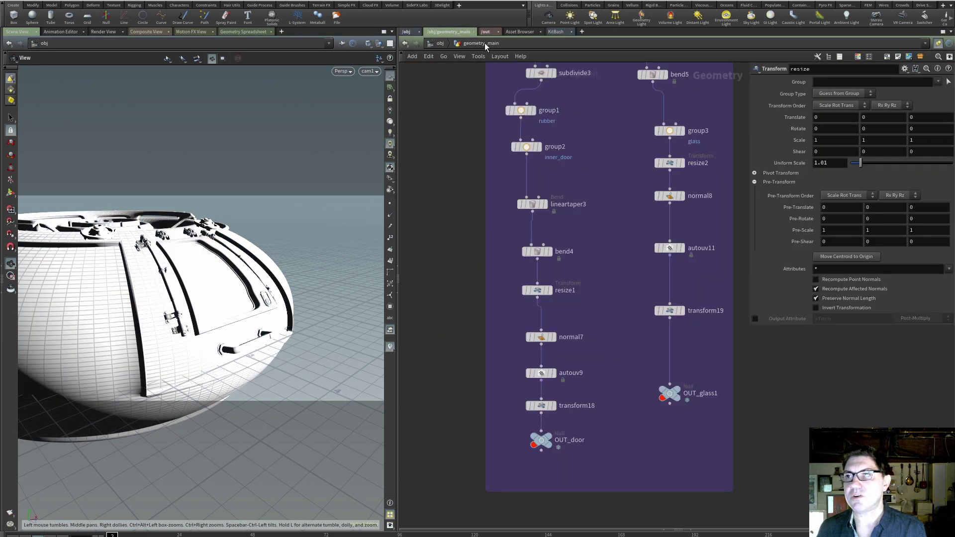
Step: Enter the hardware material builder in /mat and store it as quickmark 2
key("1")
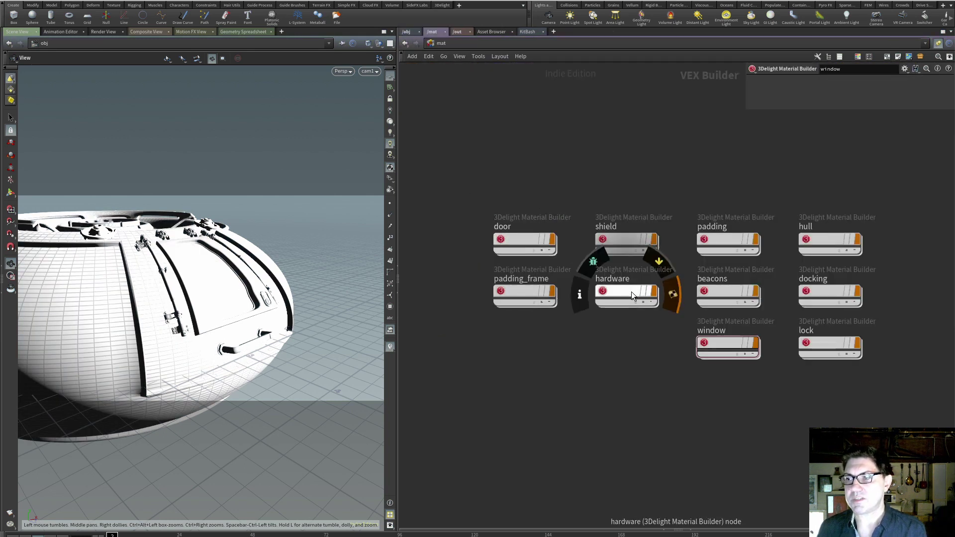
double_click(631, 291)
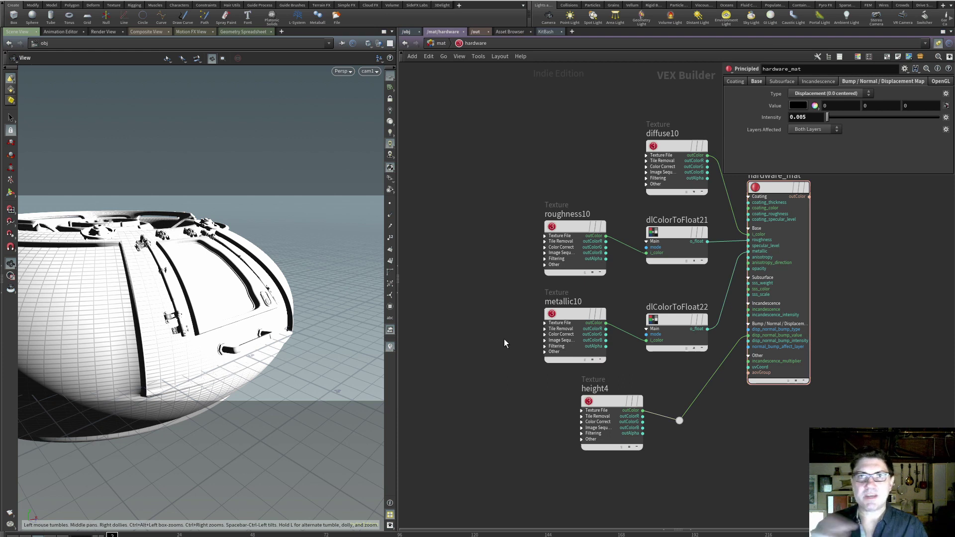
key("h")
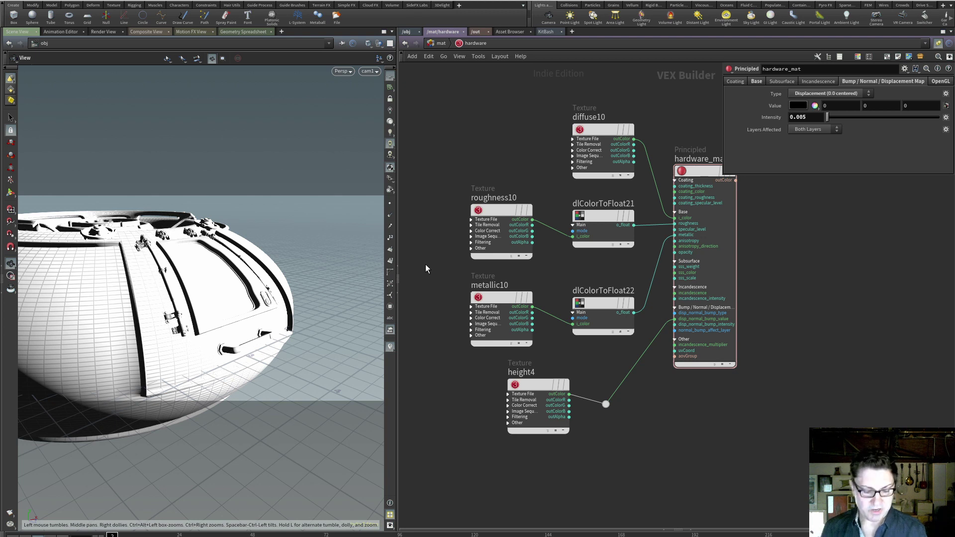
key("super+2")
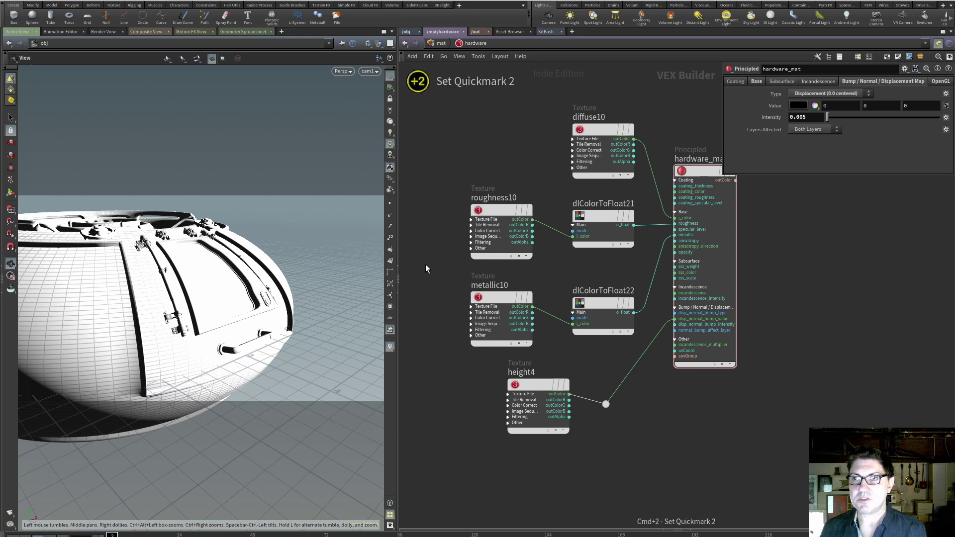
Step: Reposition 3Delight1 in /out, store it as quickmark 3, then return to quickmark 1
left_click(475, 31)
left_click_drag(675, 293, 460, 214)
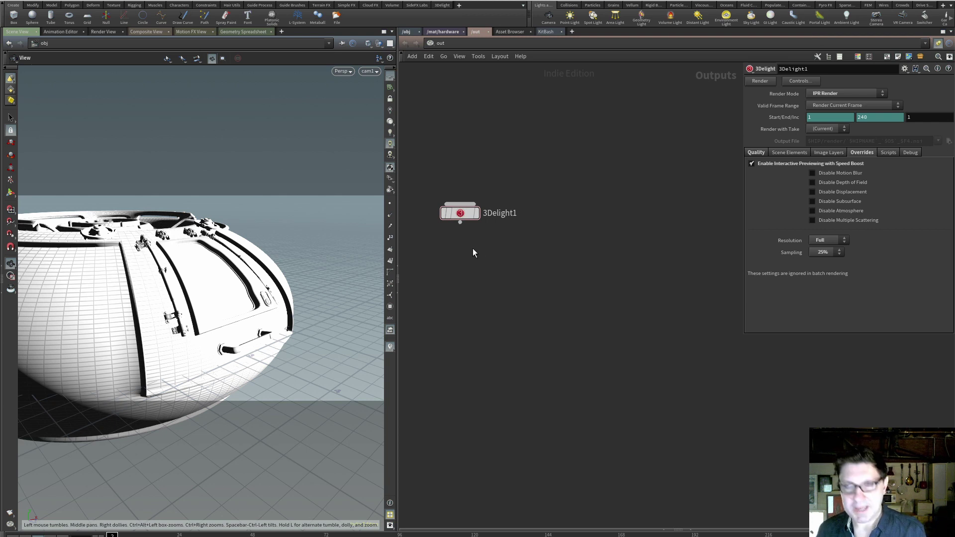
key("super+3")
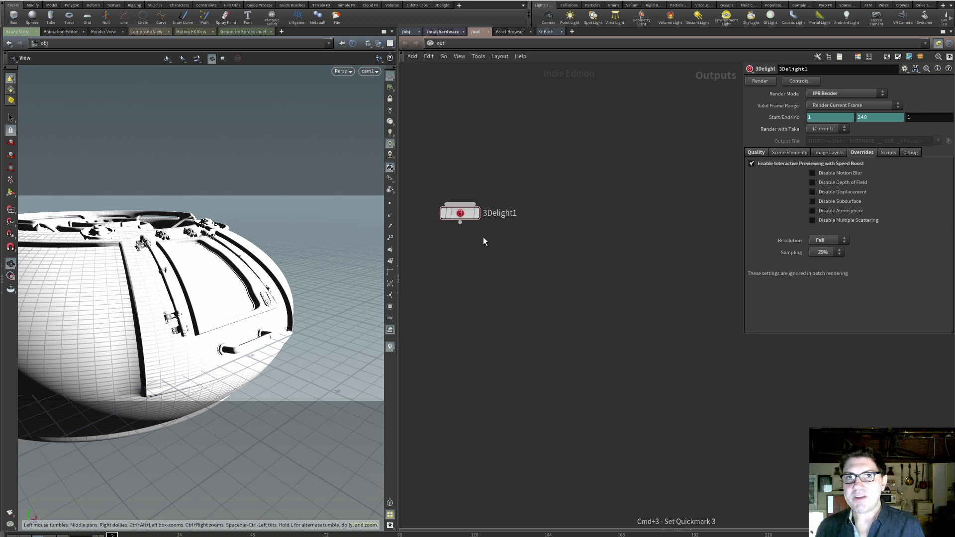
key("1")
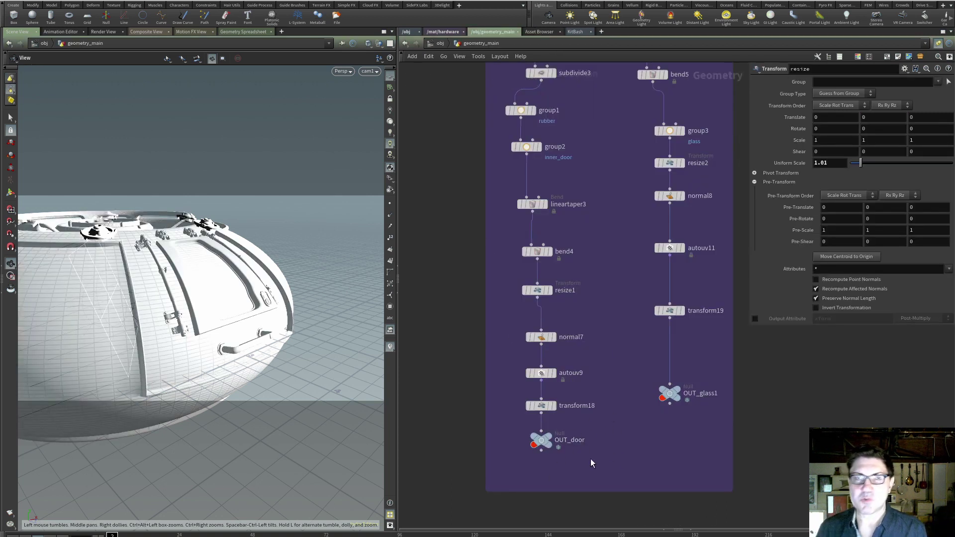
Step: Jump to quickmark 2 (/mat/hardware), then to quickmark 3 (/out with 3Delight1)
key("2")
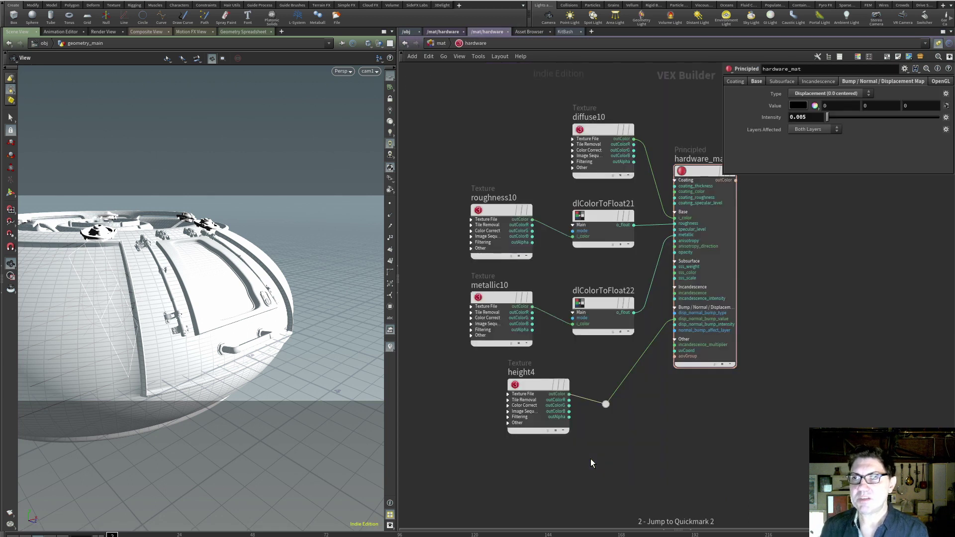
key("3")
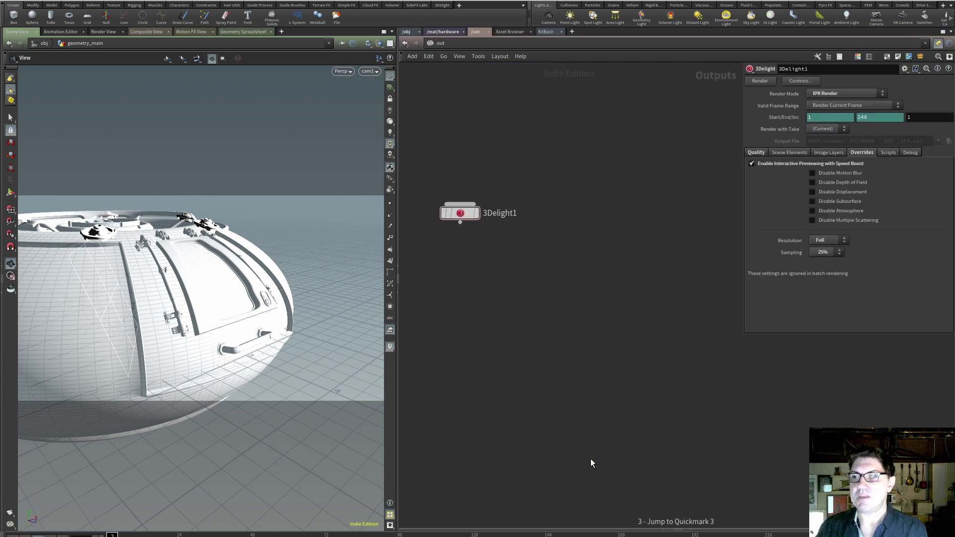